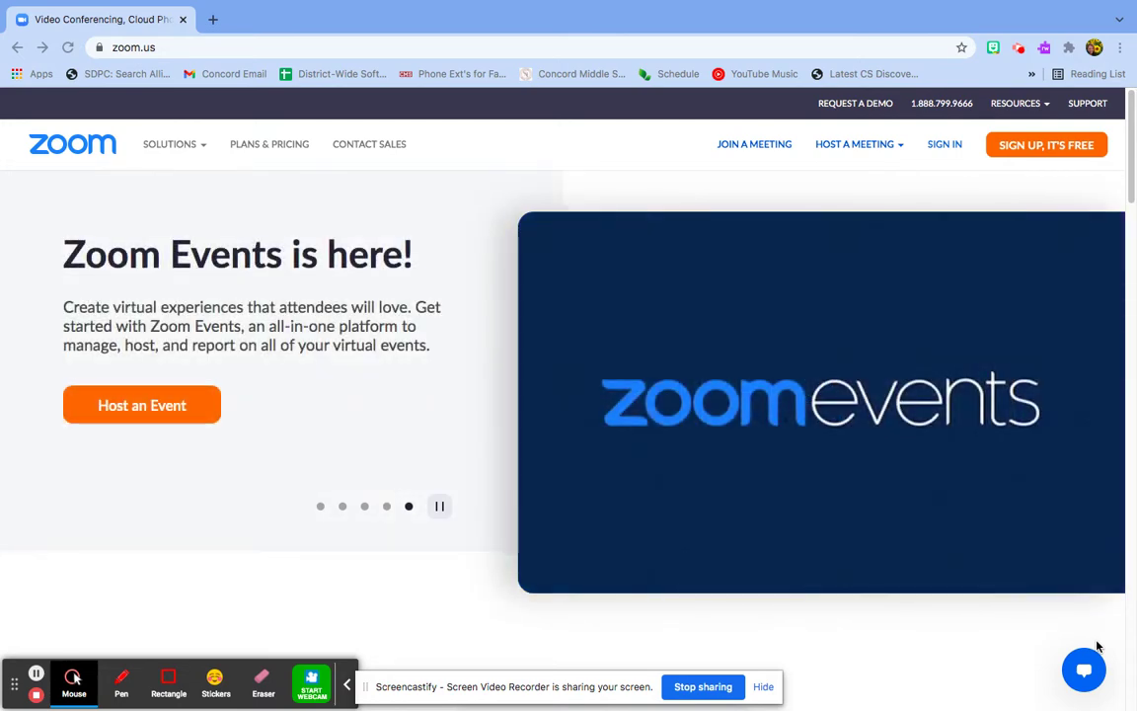
- Open the Zoom sign-in page, clear the prefilled e-mail address and sign in with the existing Google account
click(164, 47)
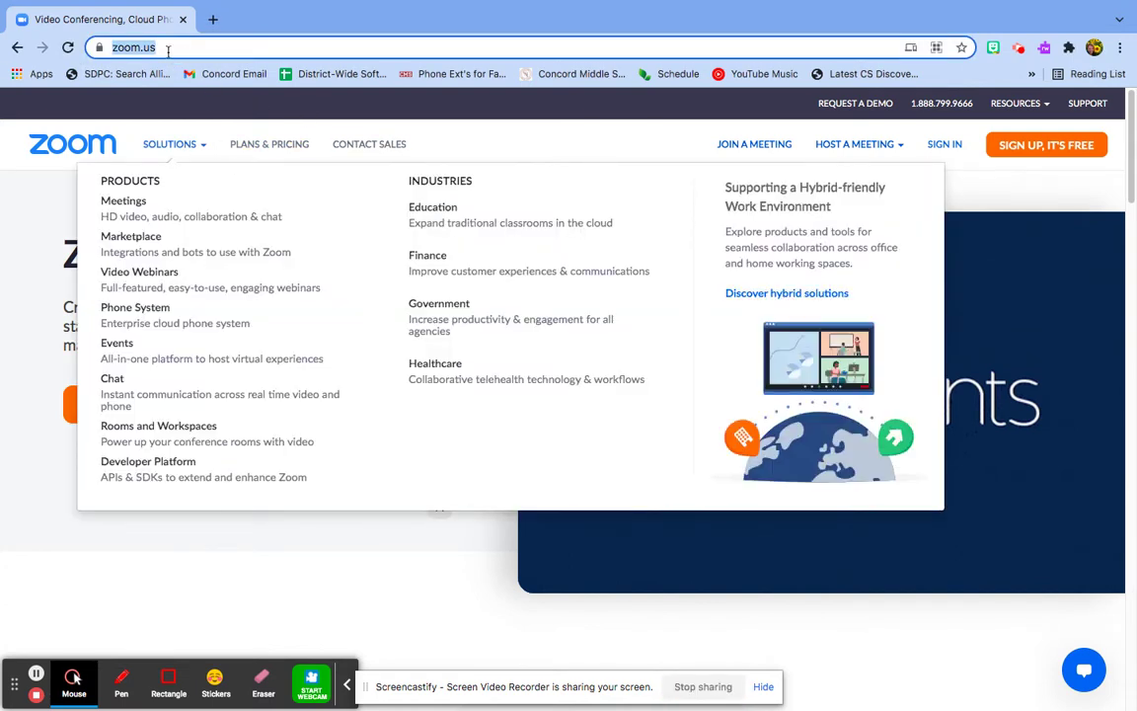
click(167, 49)
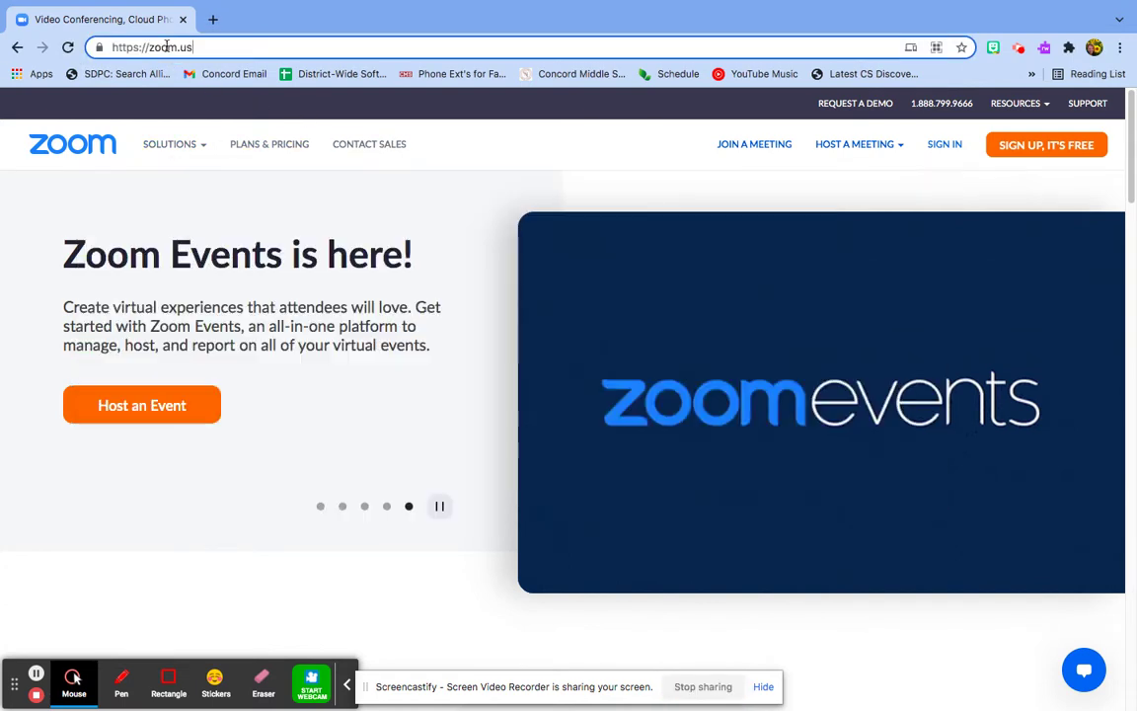
click(946, 145)
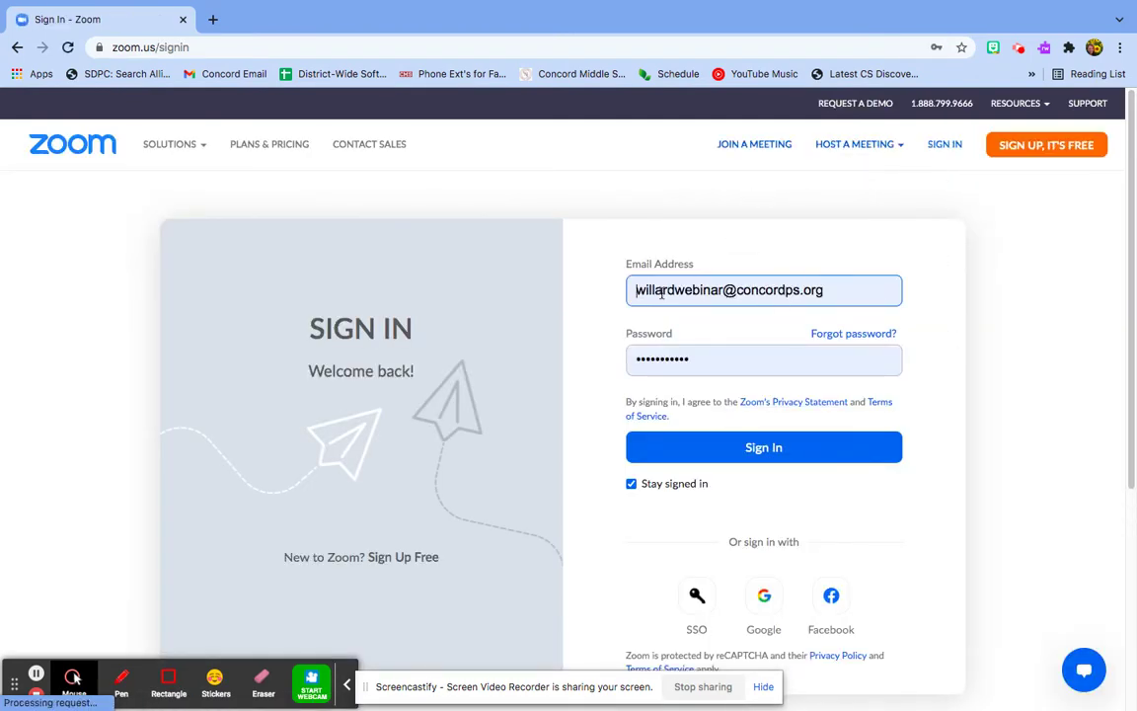
click(839, 288)
key(BackSpace)
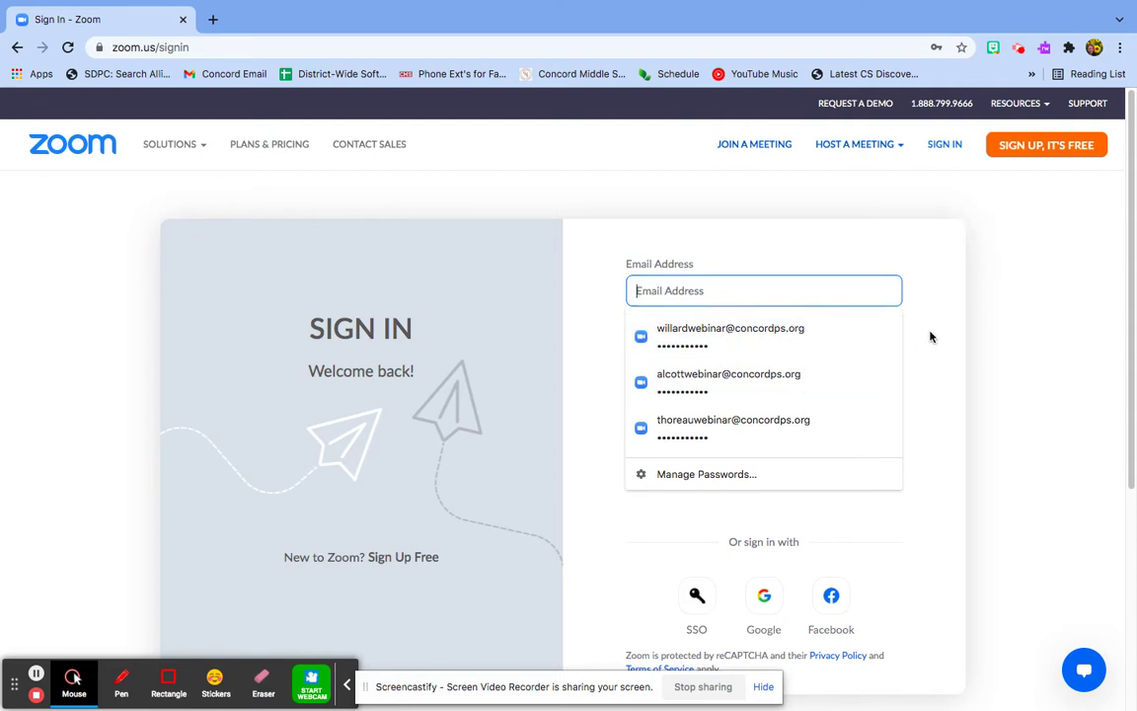
click(930, 335)
click(768, 595)
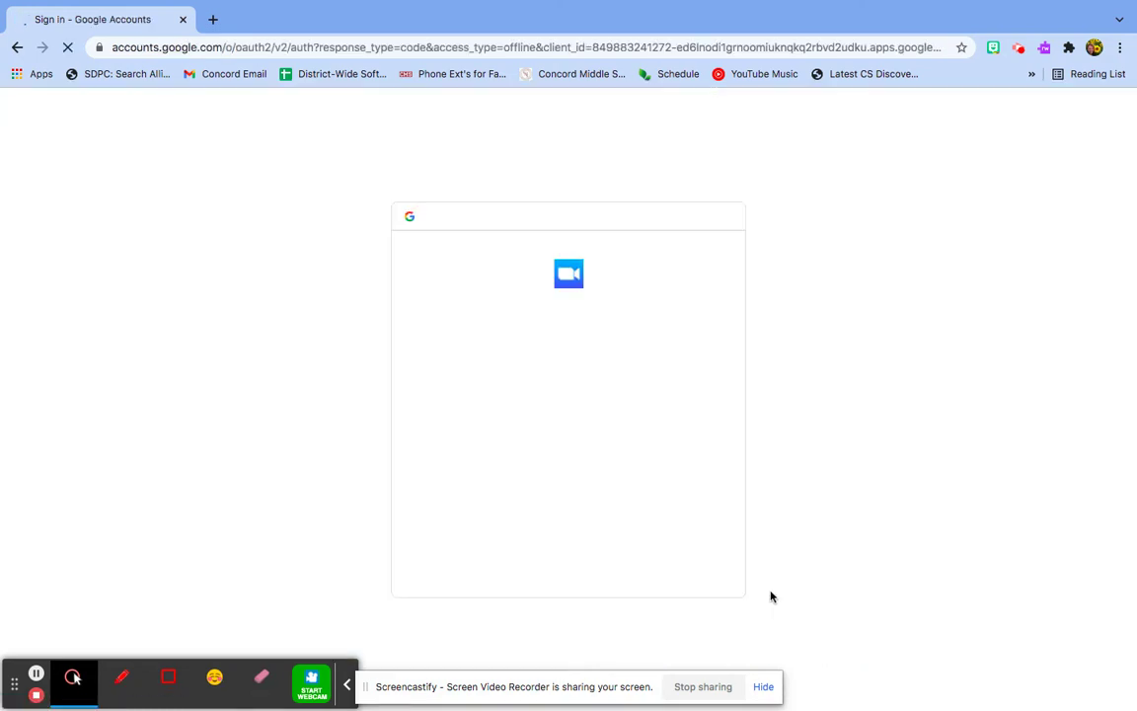
click(560, 401)
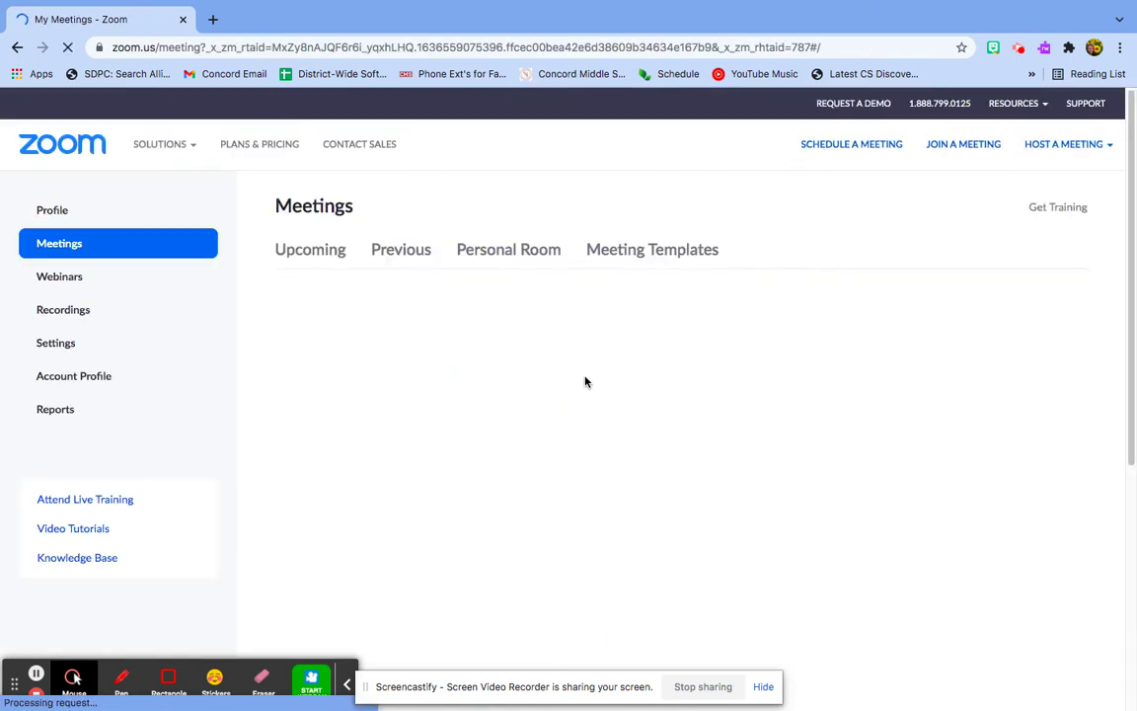
- Start scheduling a meeting with the topic Parents and make it recurring with No Fixed Time
click(997, 299)
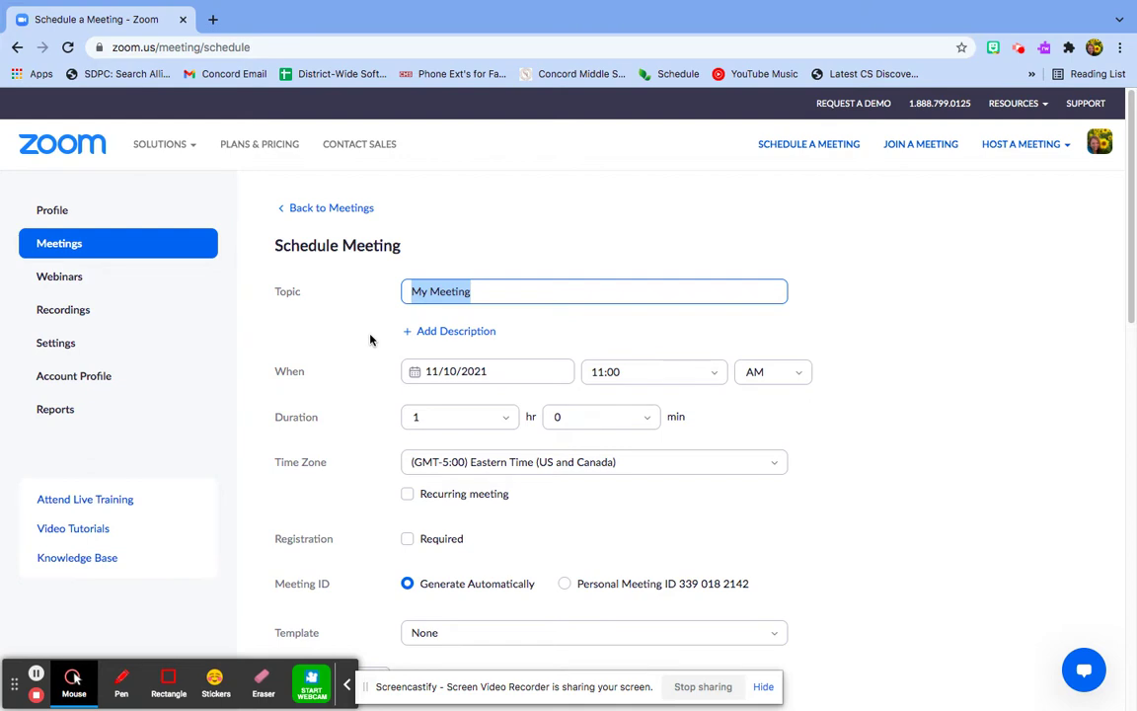
text(Parents)
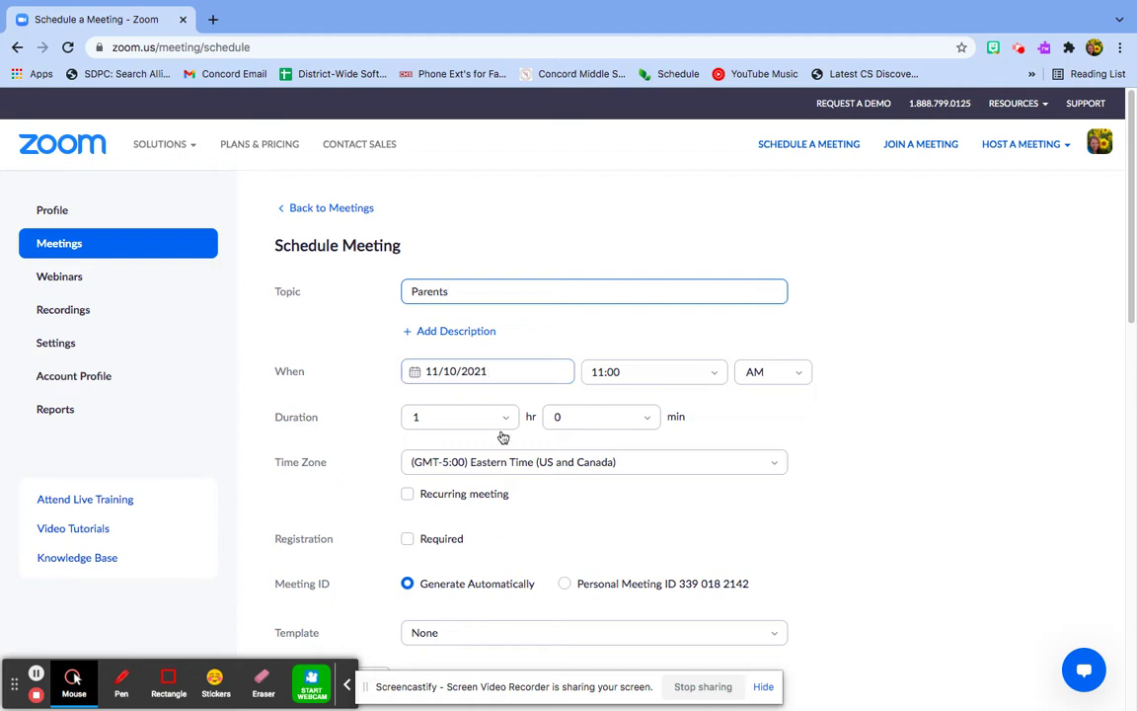
click(407, 494)
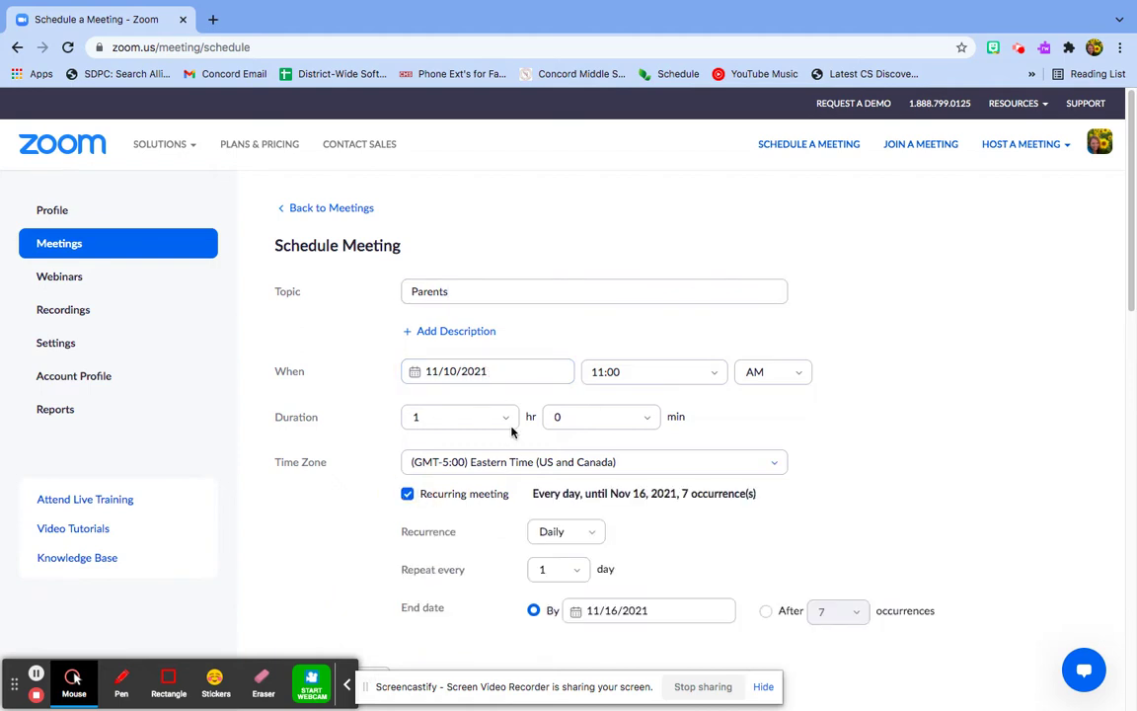
click(582, 537)
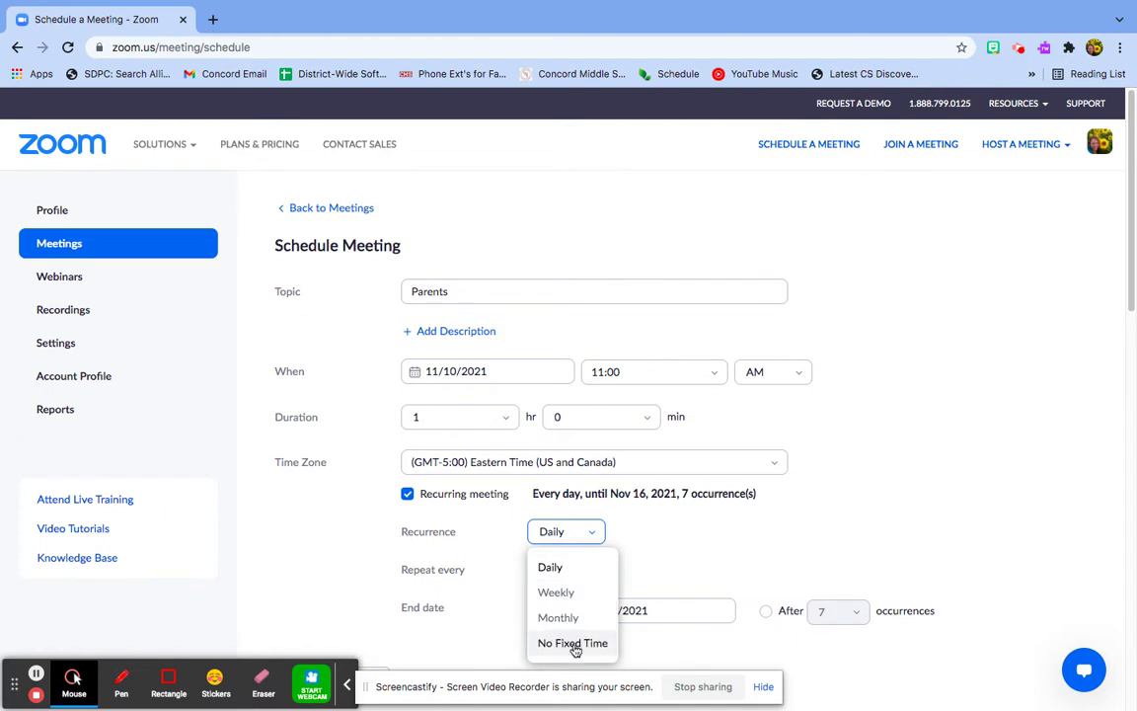
click(574, 644)
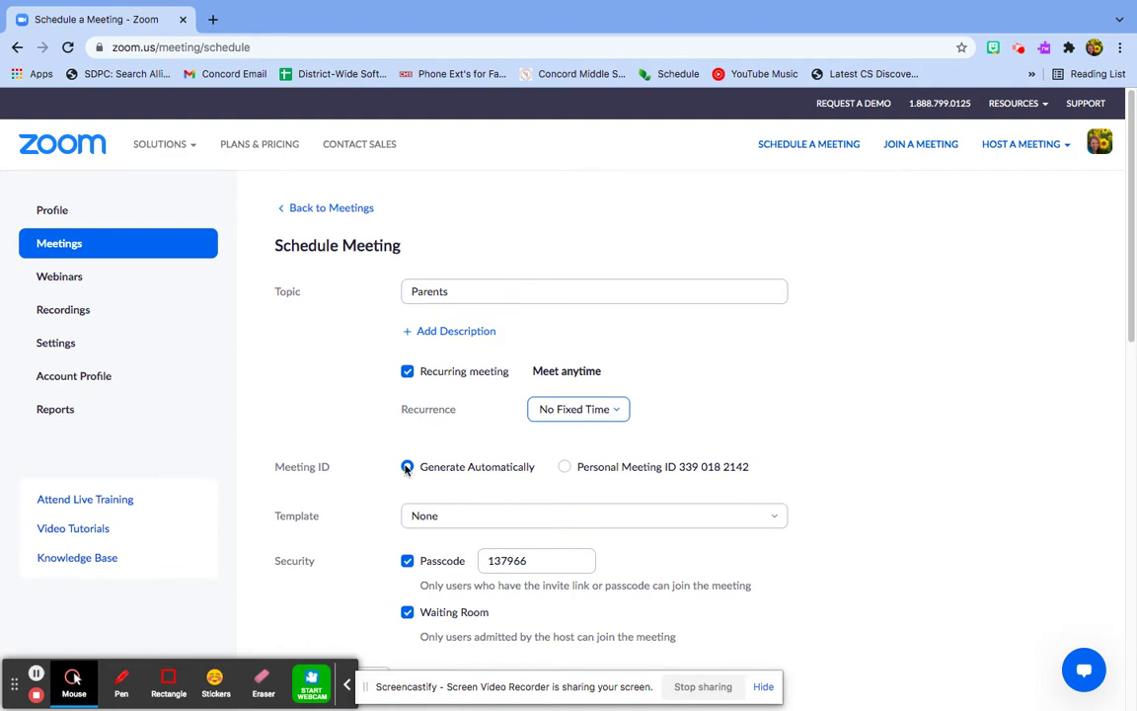
- Disable the meeting's passcode and the muting of participants upon entry, and save the meeting
click(406, 565)
scroll(678, 446, down, 3)
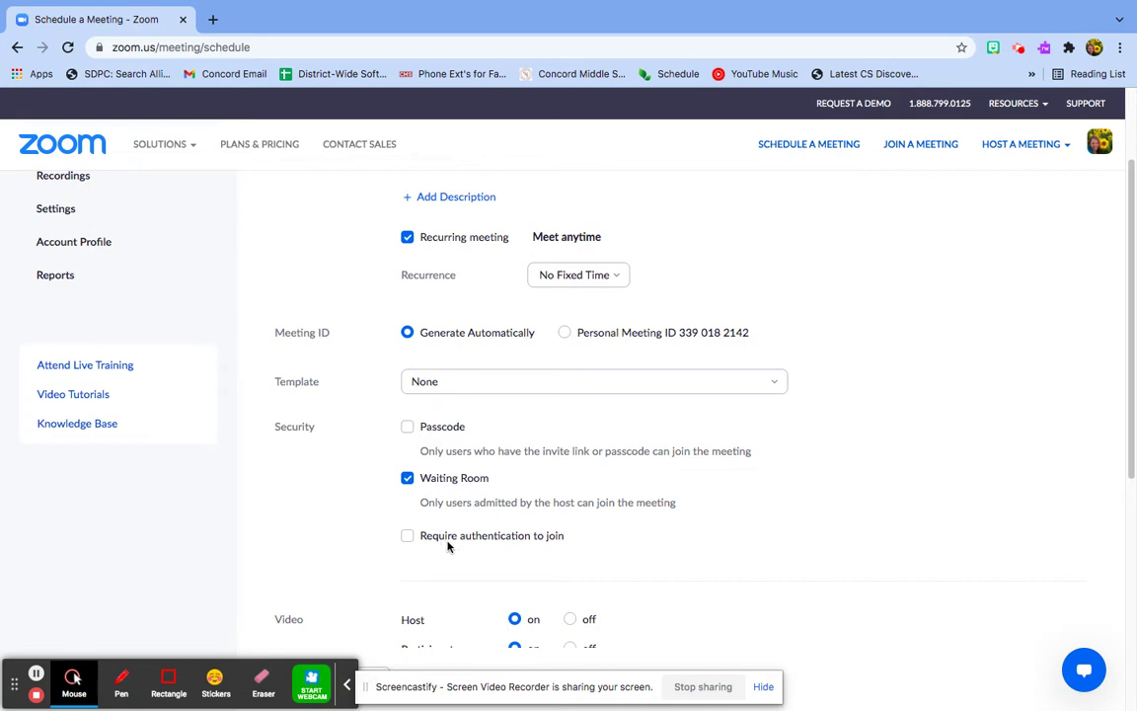
scroll(530, 565, down, 3)
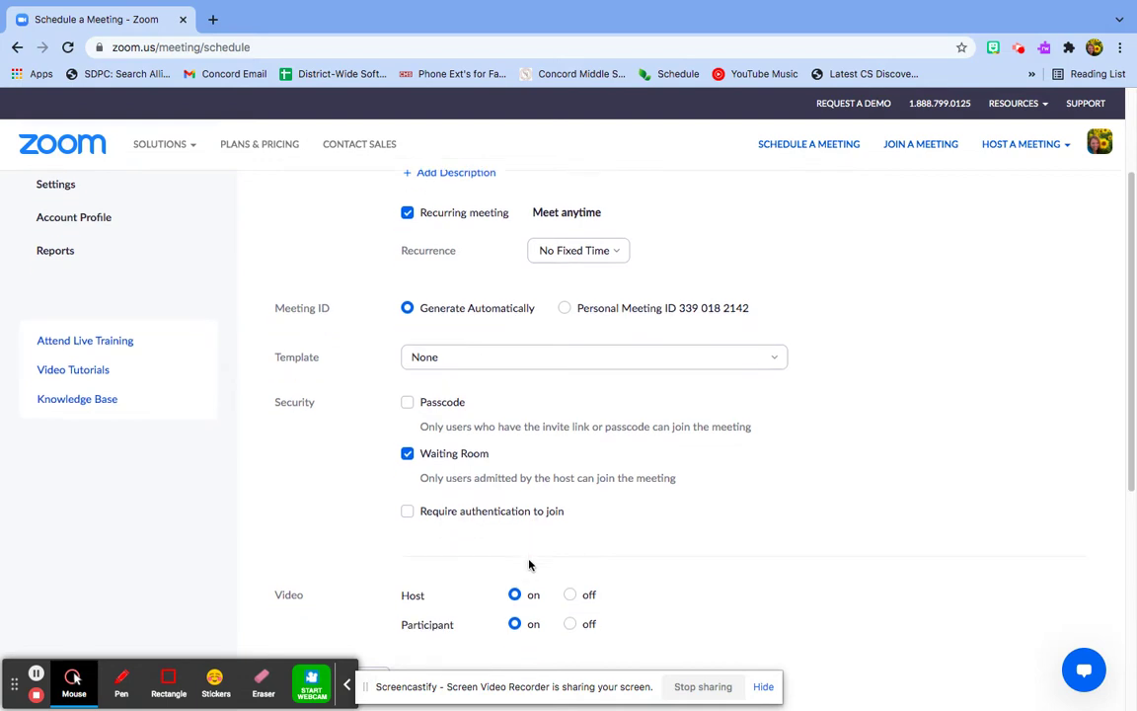
scroll(474, 414, down, 3)
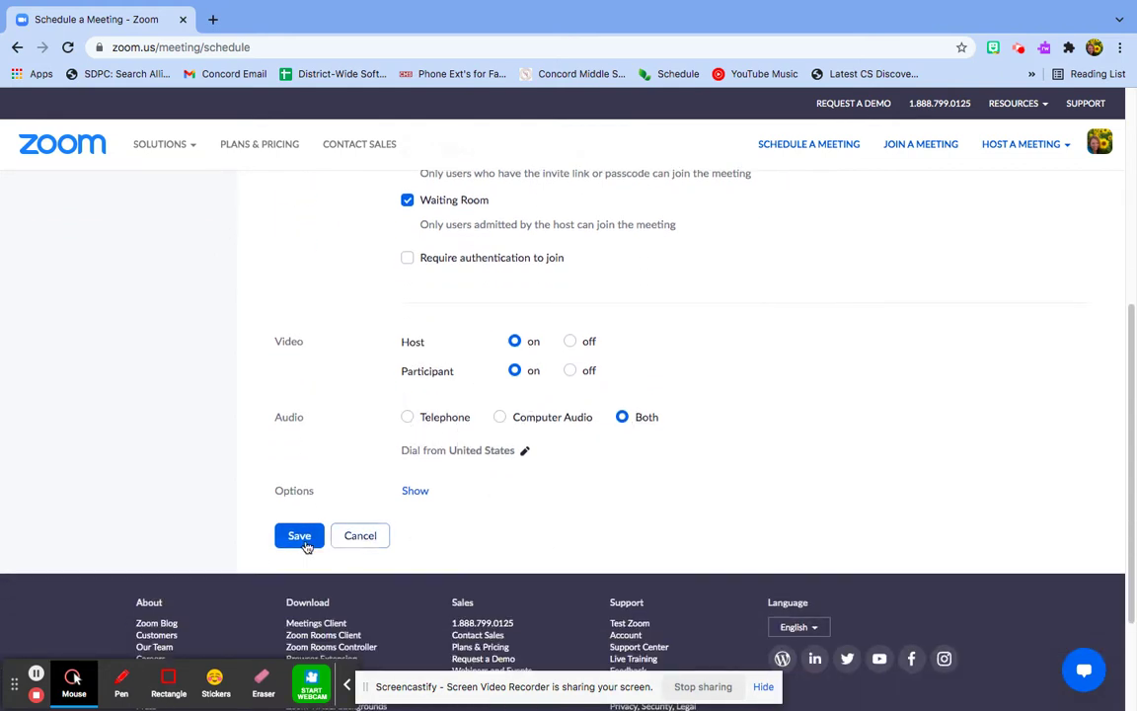
click(416, 491)
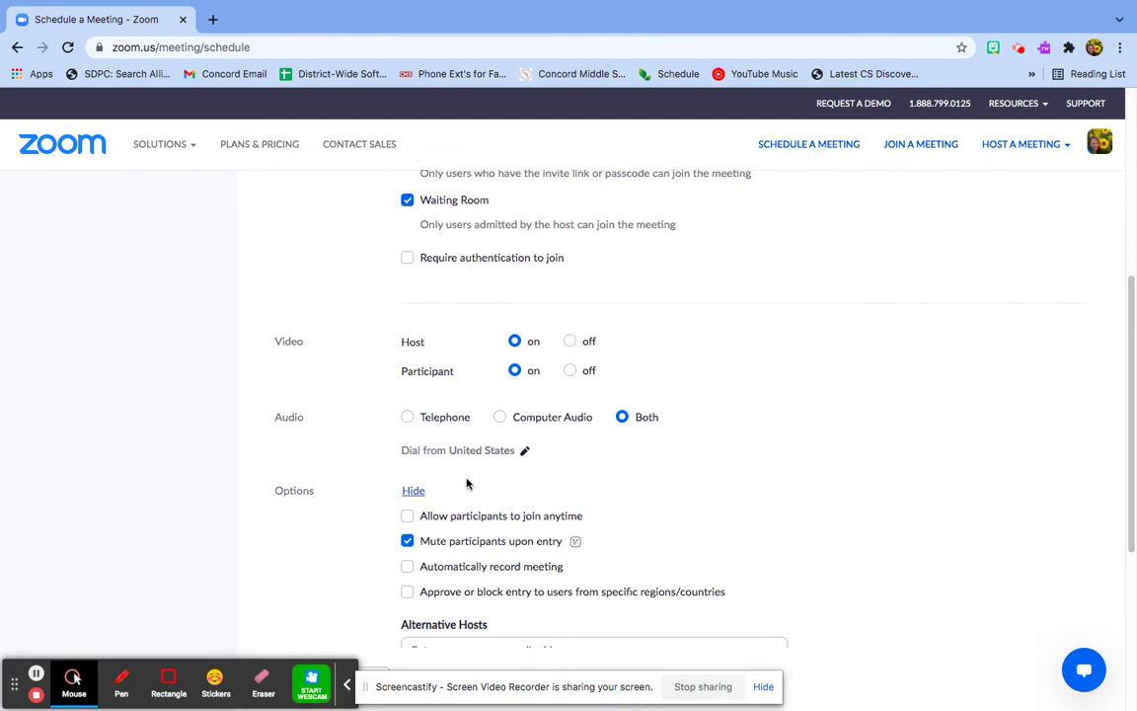
scroll(499, 496, down, 3)
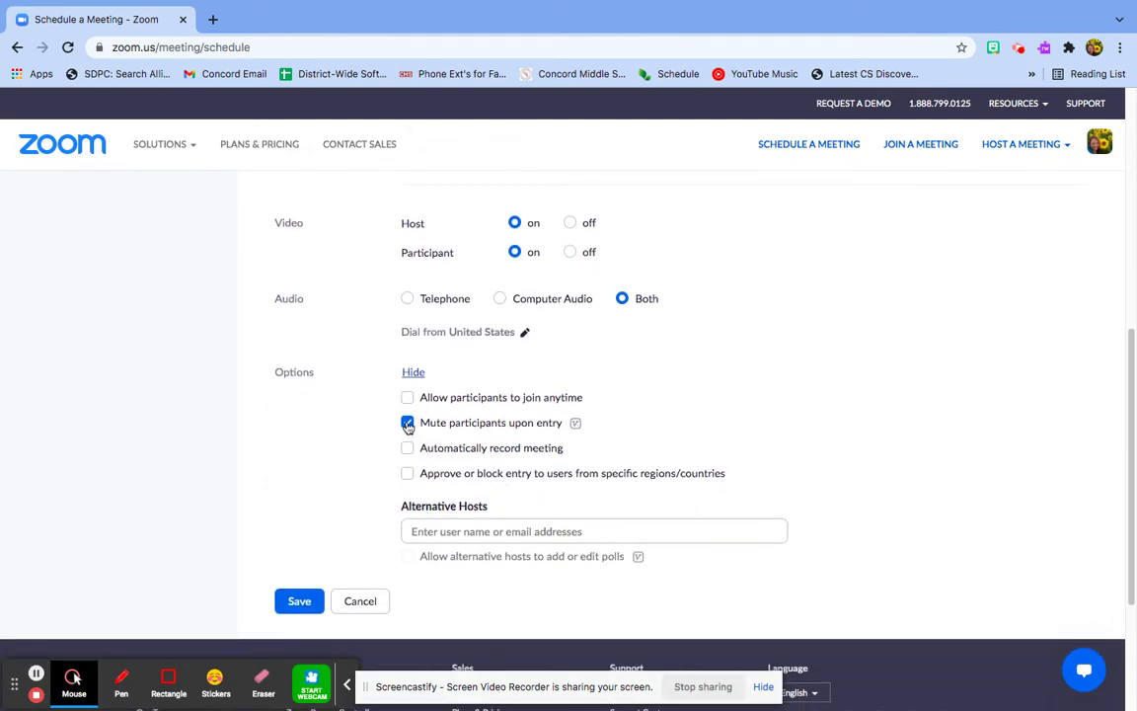
click(408, 423)
click(303, 604)
click(301, 603)
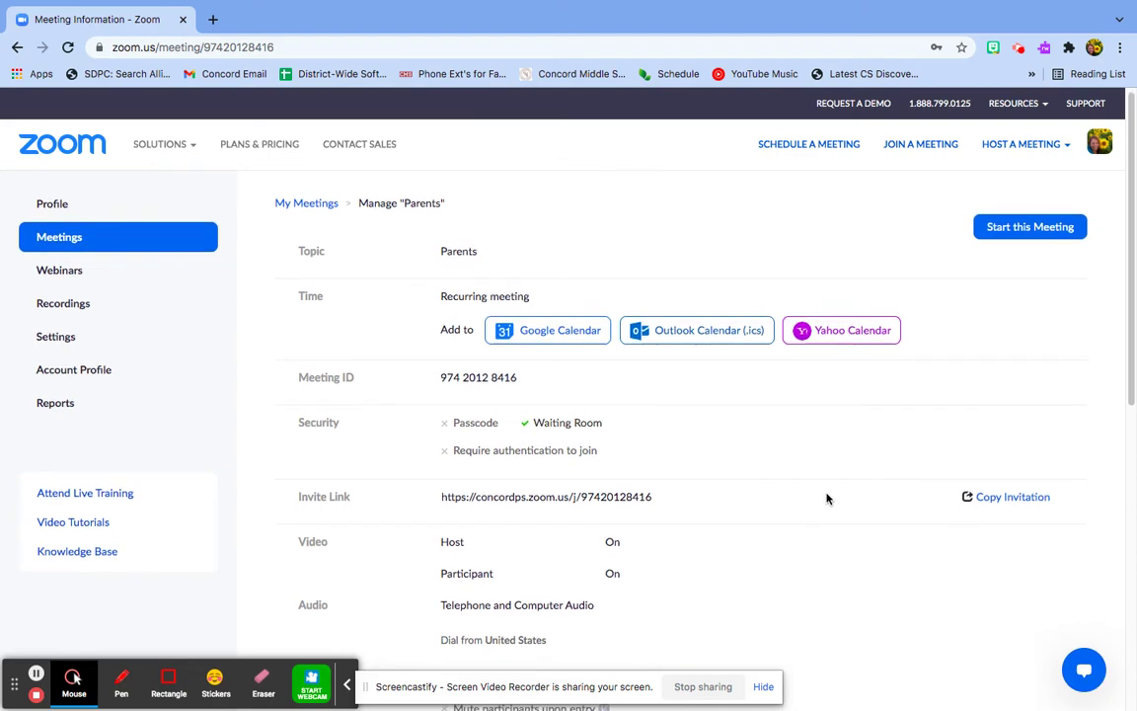
- Copy only the join link from the Parents meeting's invitation text and close the invitation
scroll(828, 497, down, 4)
scroll(829, 496, down, 1)
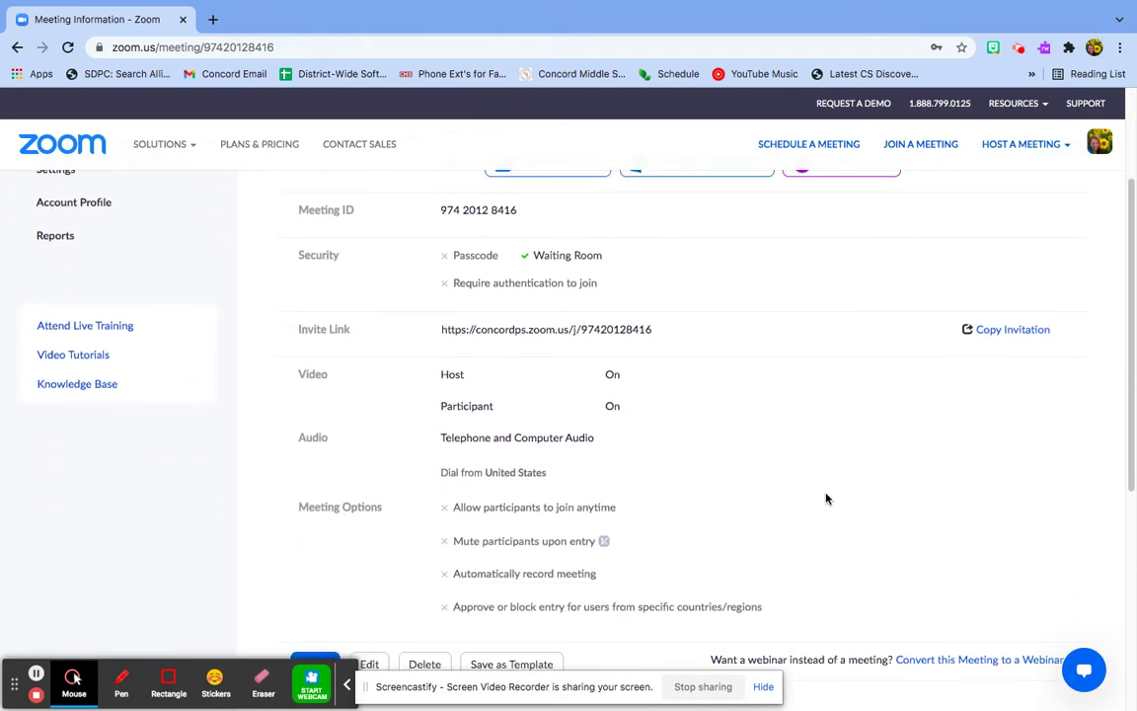
scroll(916, 405, up, 3)
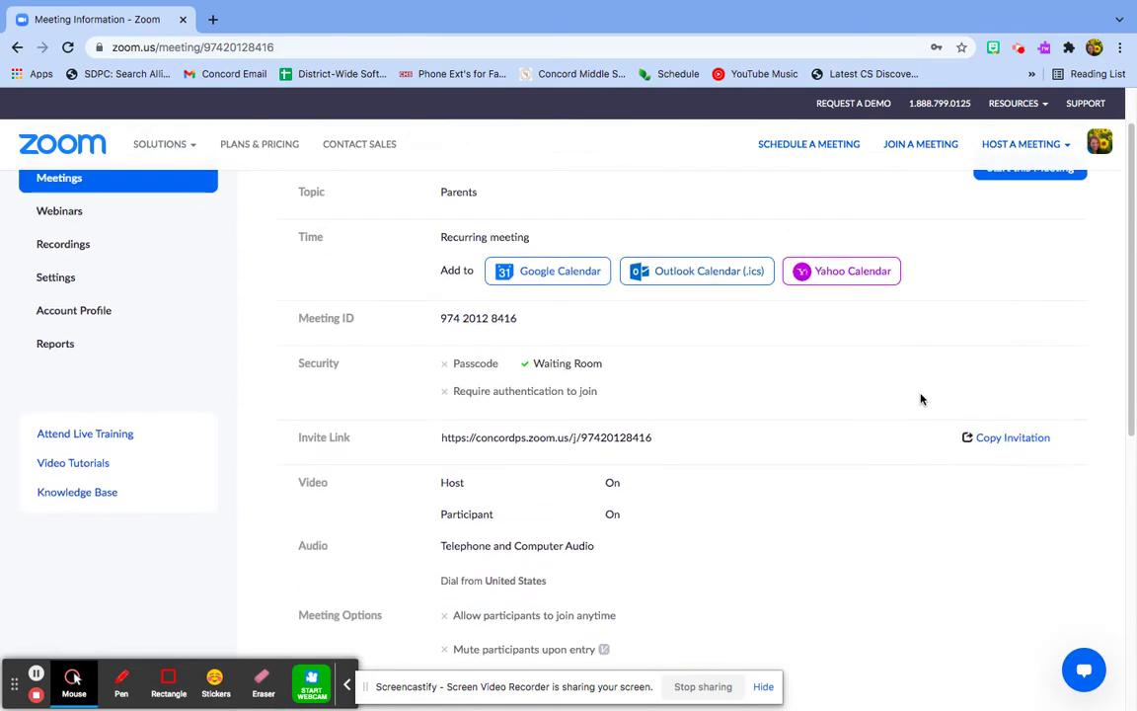
click(993, 441)
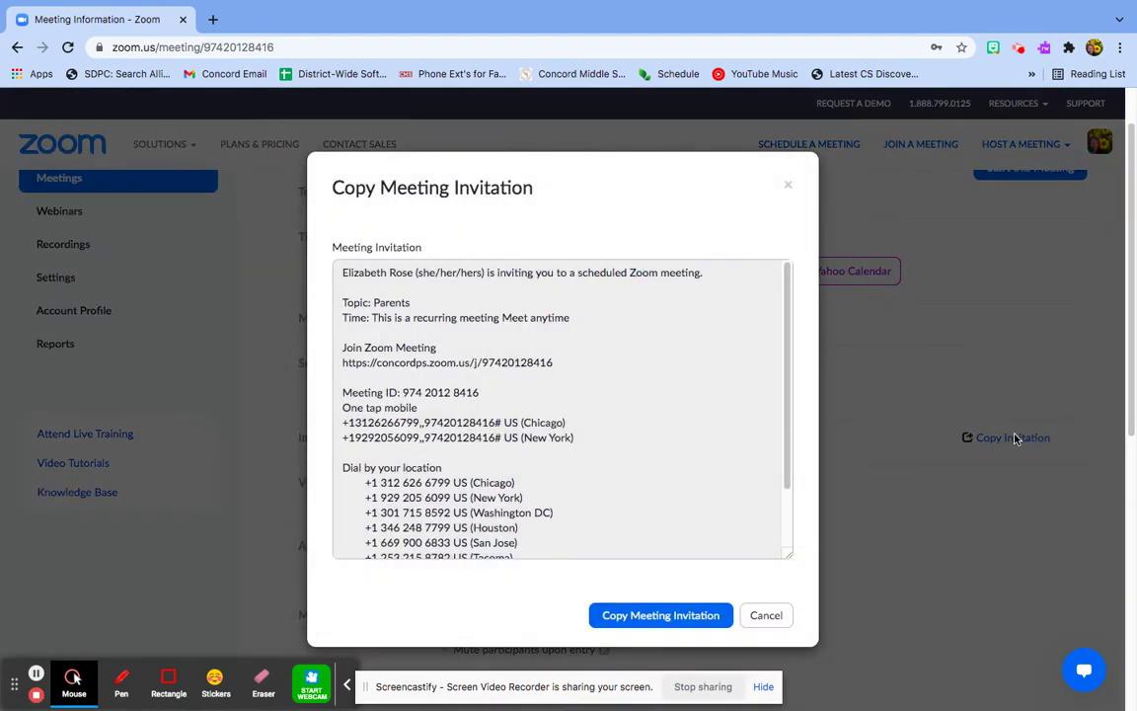
drag(572, 366, 319, 373)
key(ctrl+c)
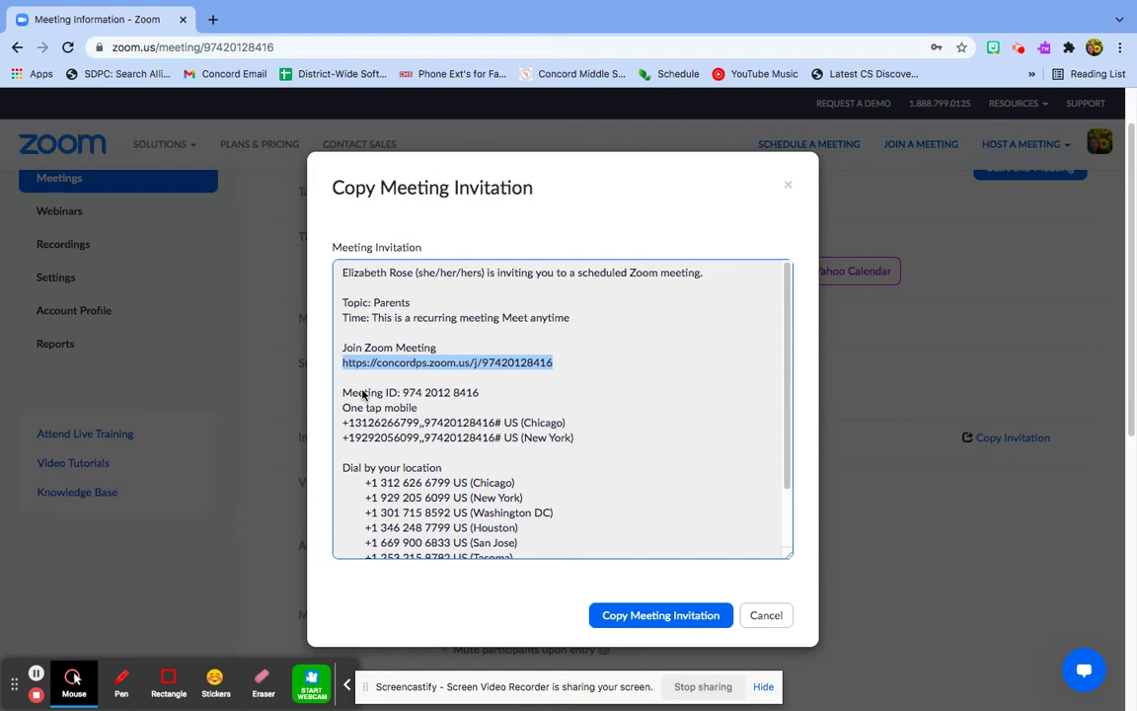
click(775, 620)
- Open a Guest browser window and load the copied meeting link in it
click(1095, 47)
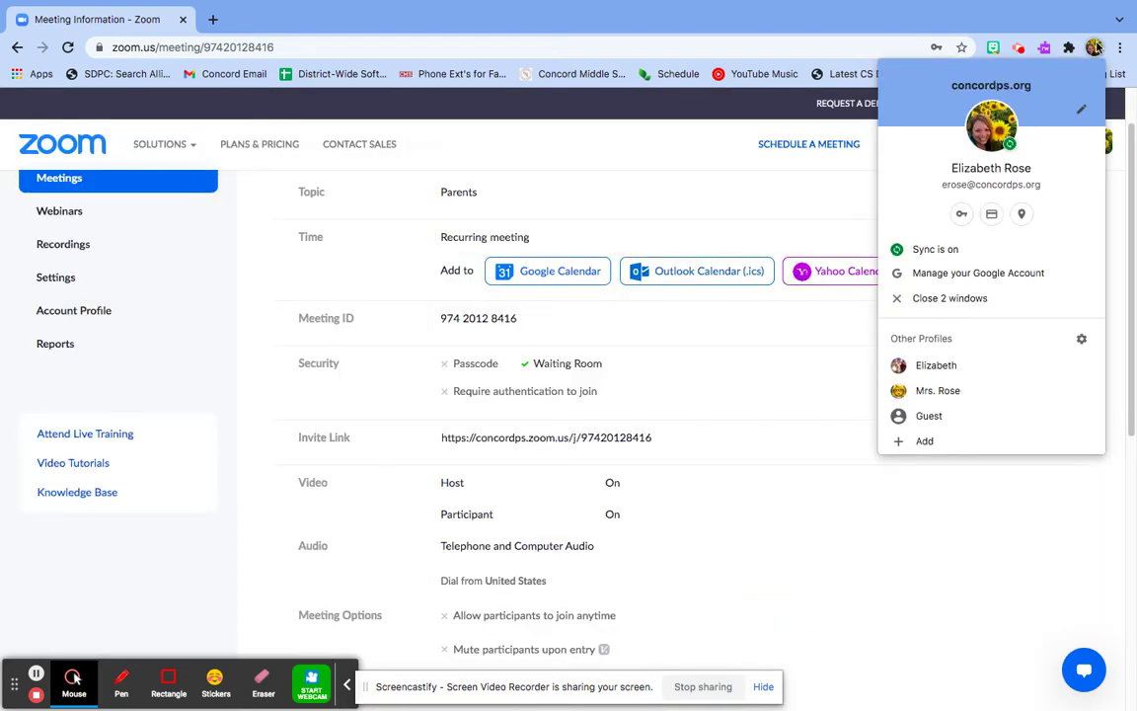
click(933, 415)
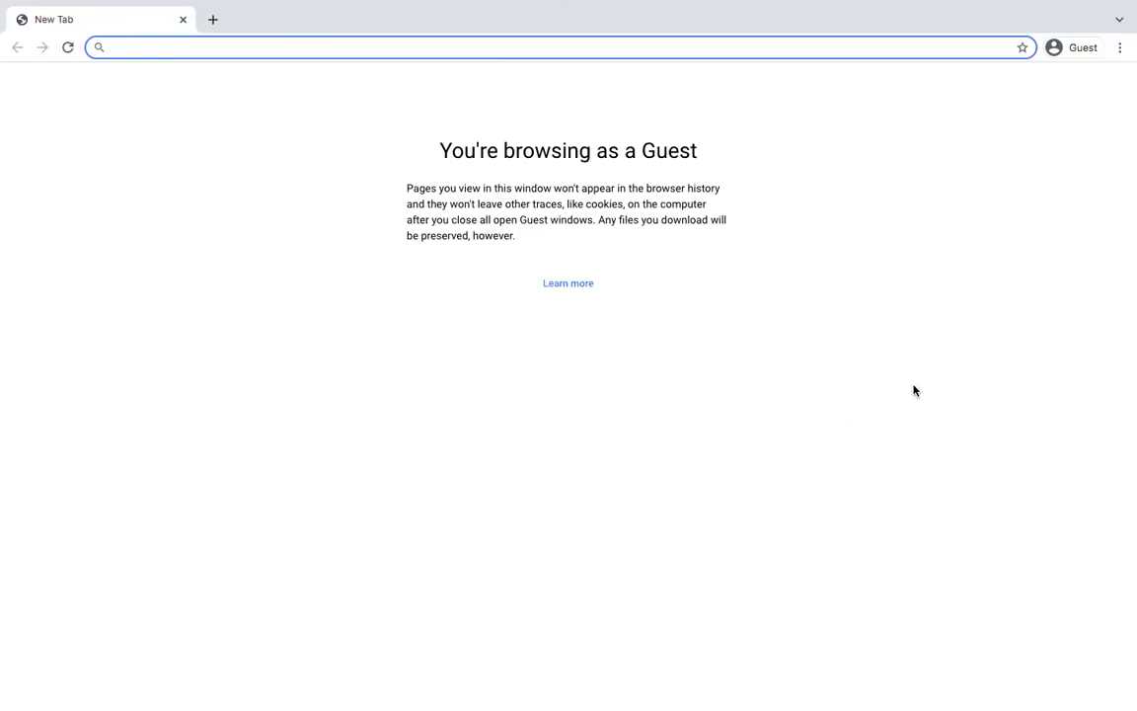
key(ctrl+v)
key(Return)
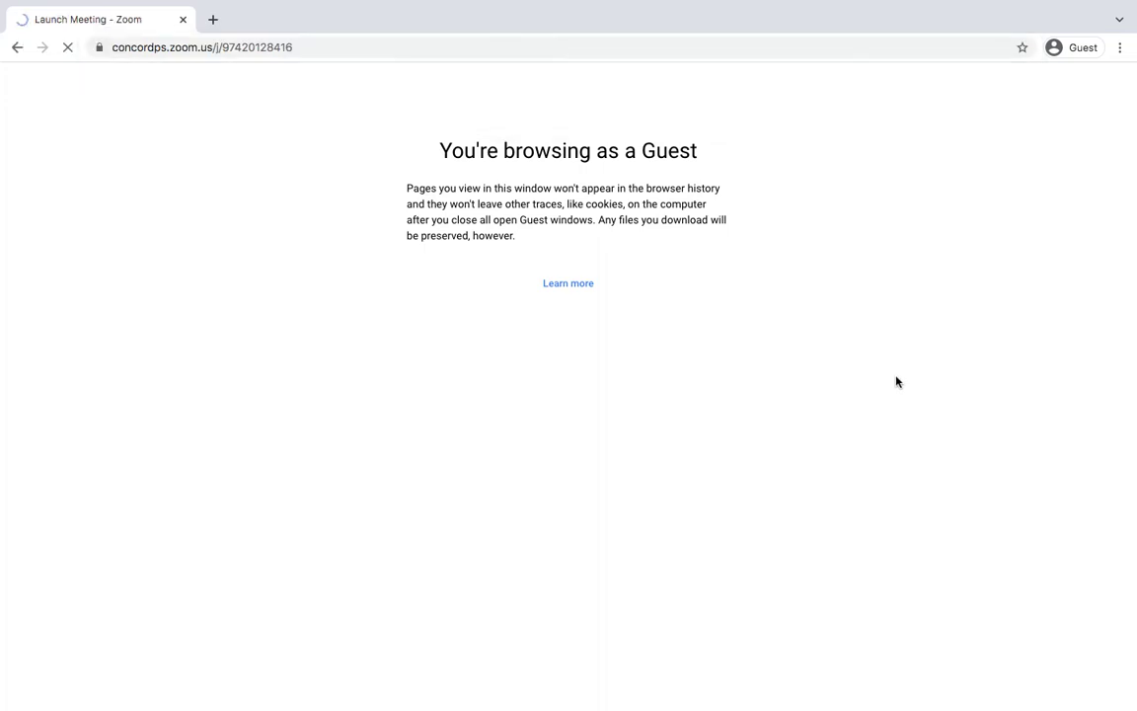
- Choose to join from the browser, allow microphone and camera access, enter the participant's name and join the meeting
click(654, 182)
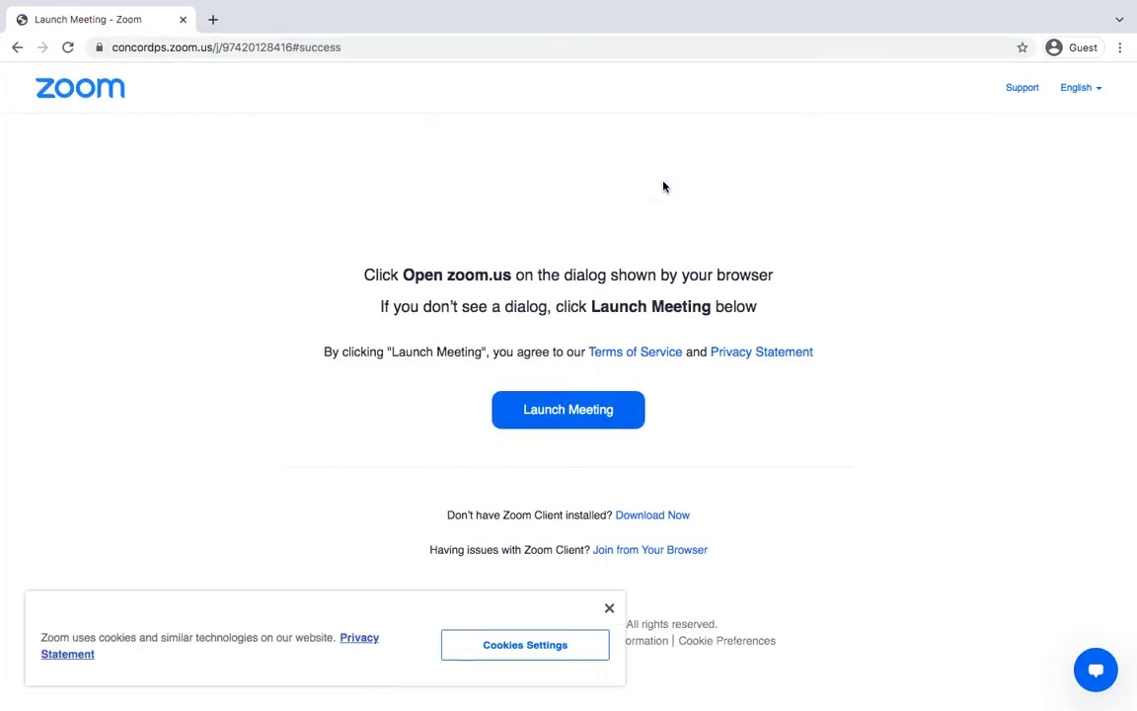
click(610, 608)
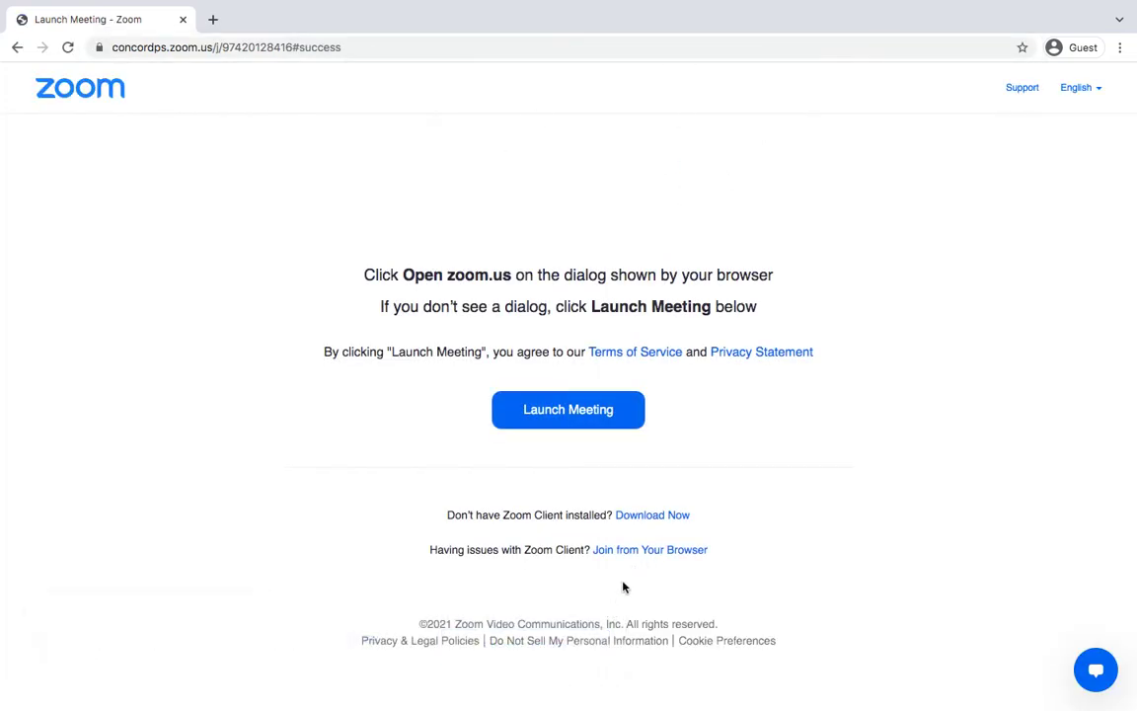
click(632, 550)
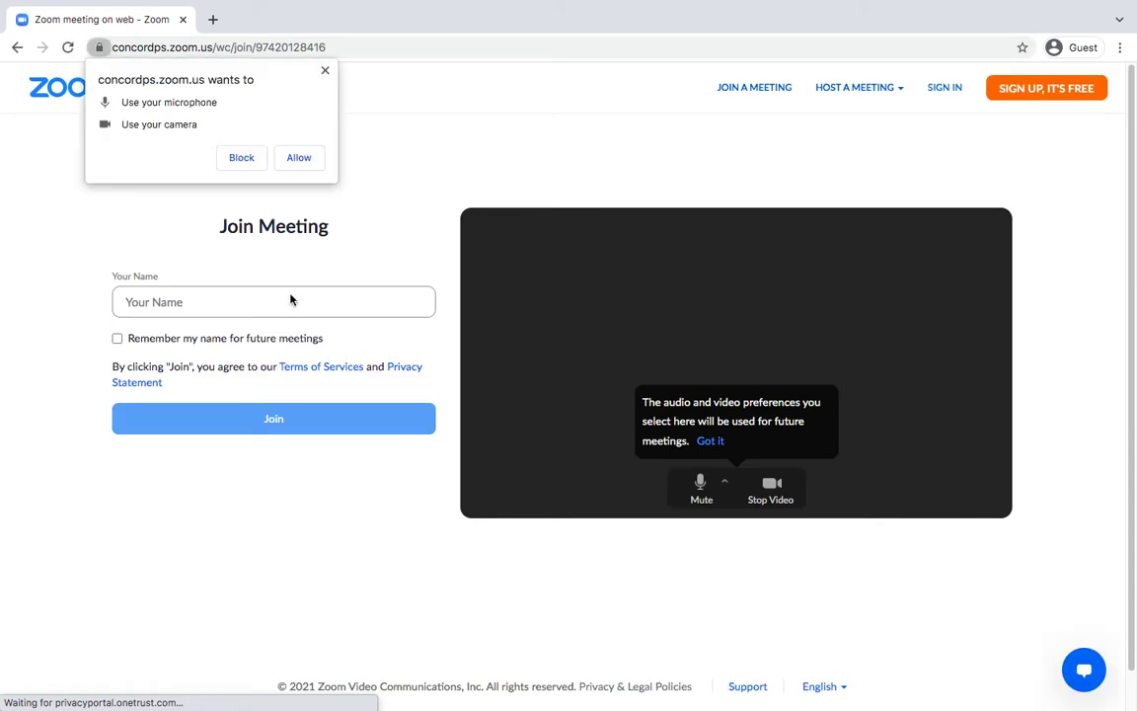
click(302, 159)
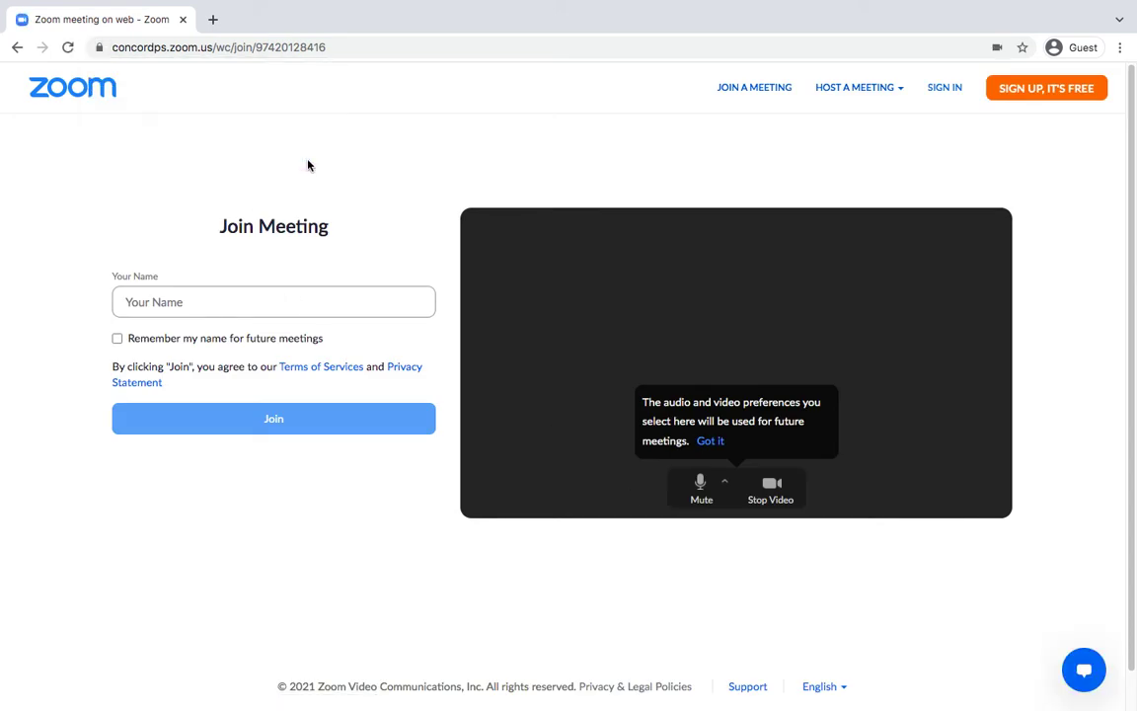
click(254, 309)
text(Liz)
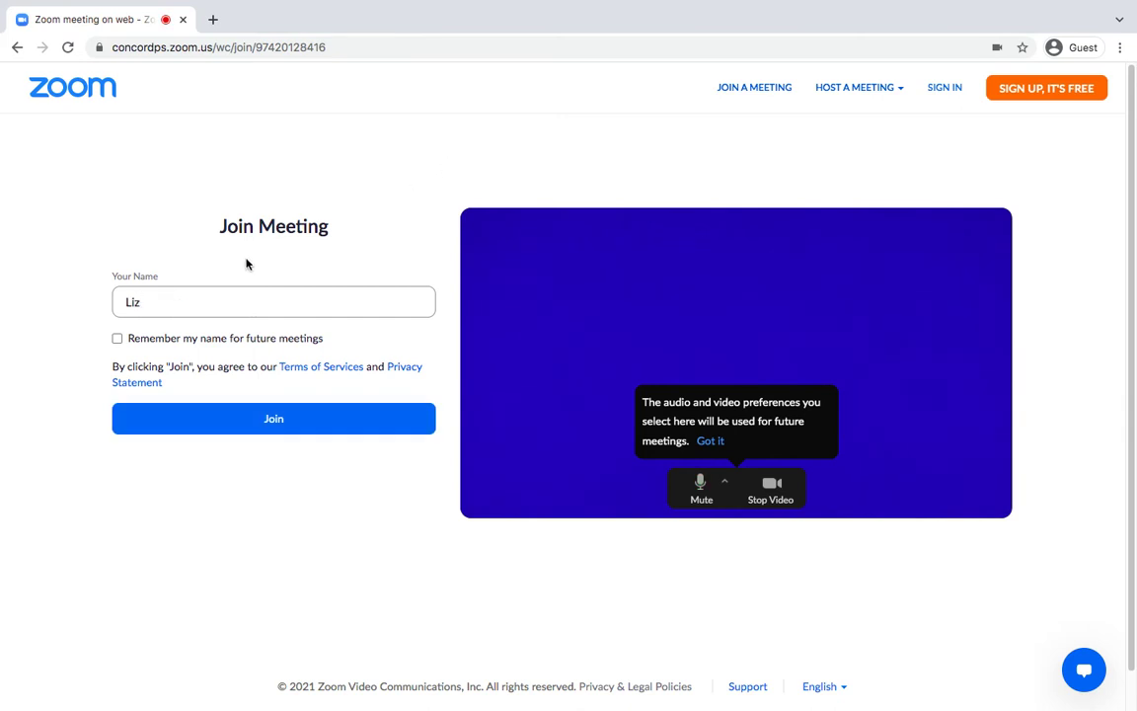
click(223, 423)
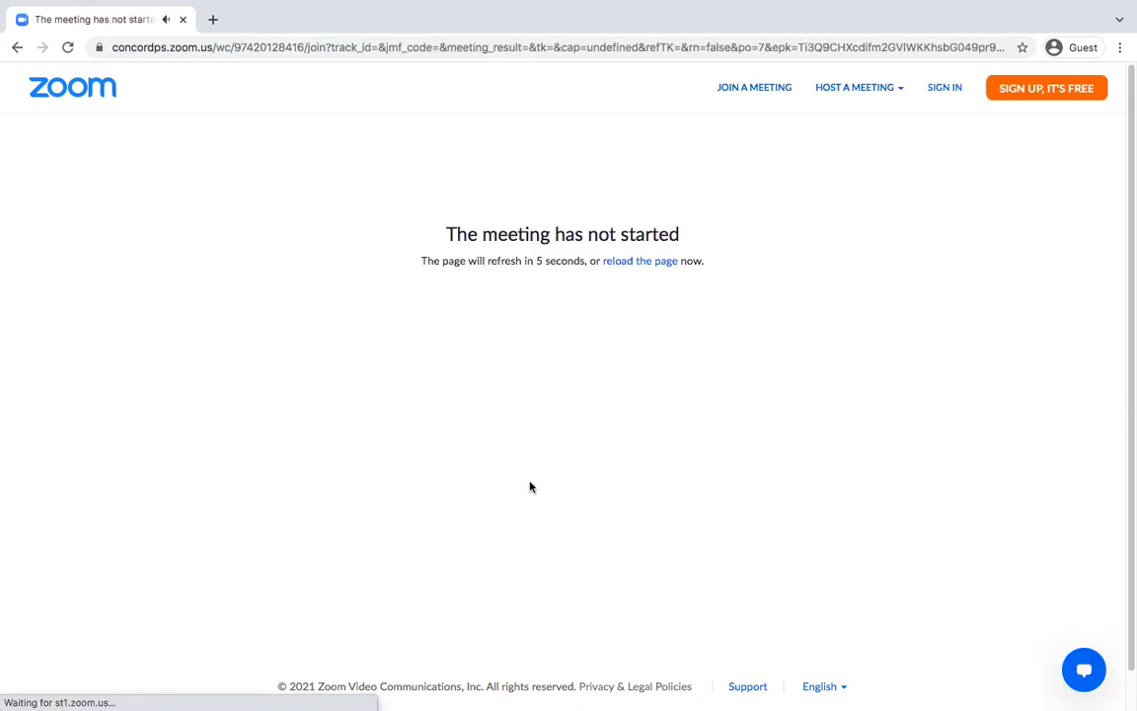
drag(445, 234, 790, 307)
click(797, 388)
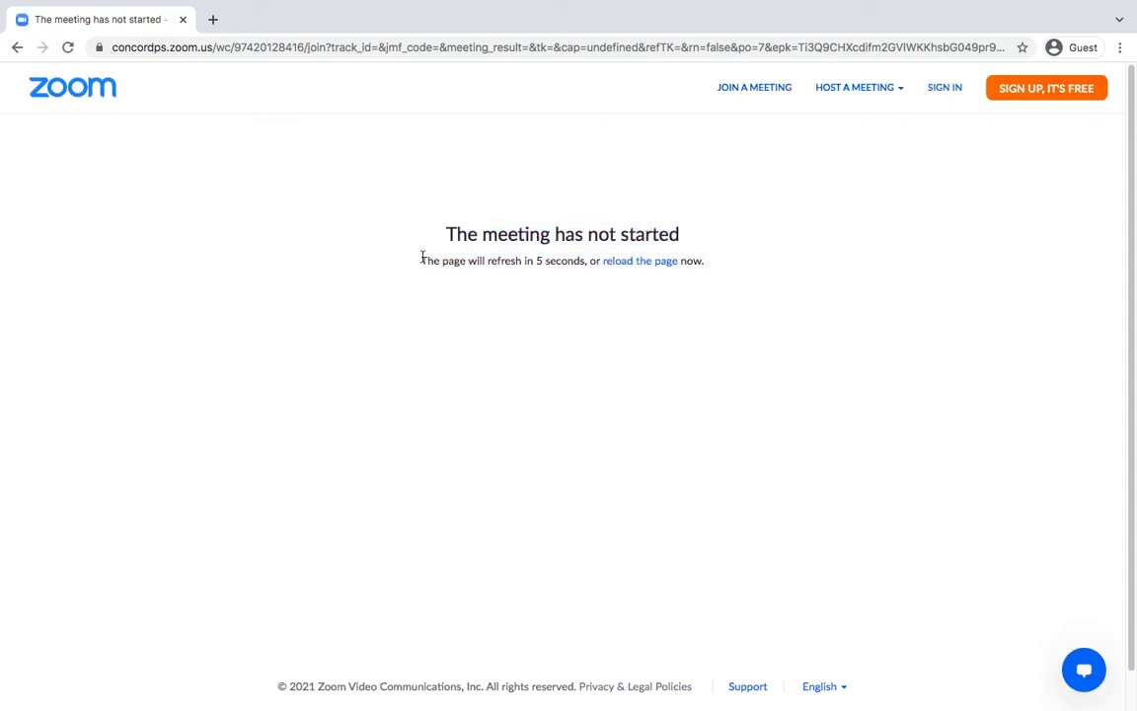
drag(423, 256, 730, 274)
click(733, 278)
- Return to the signed-in browser window, open the account's meeting settings and search the page for "authenticated"
key(ctrl+Left)
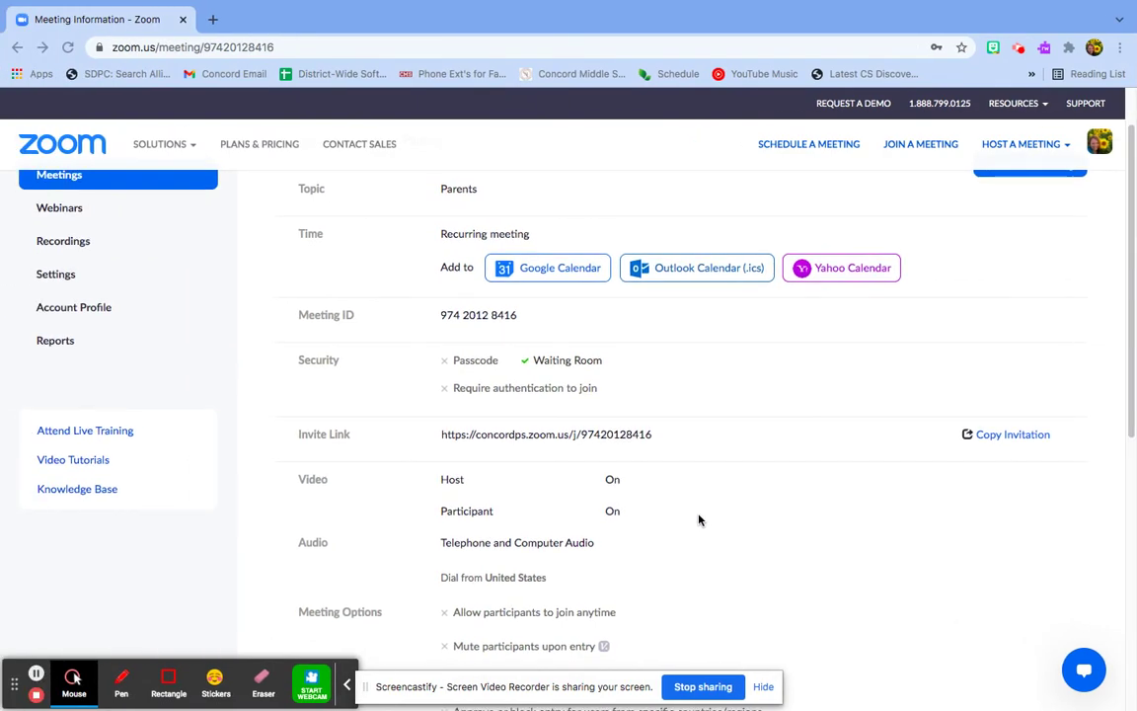
scroll(701, 521, down, 10)
scroll(513, 365, up, 10)
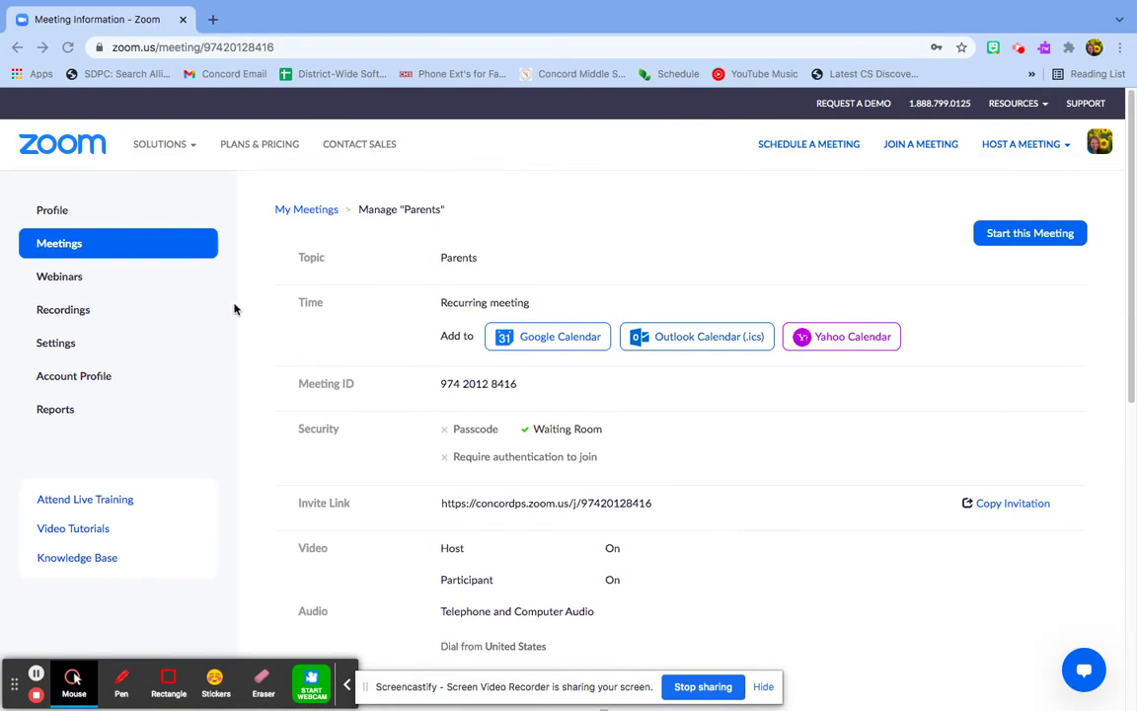
click(65, 346)
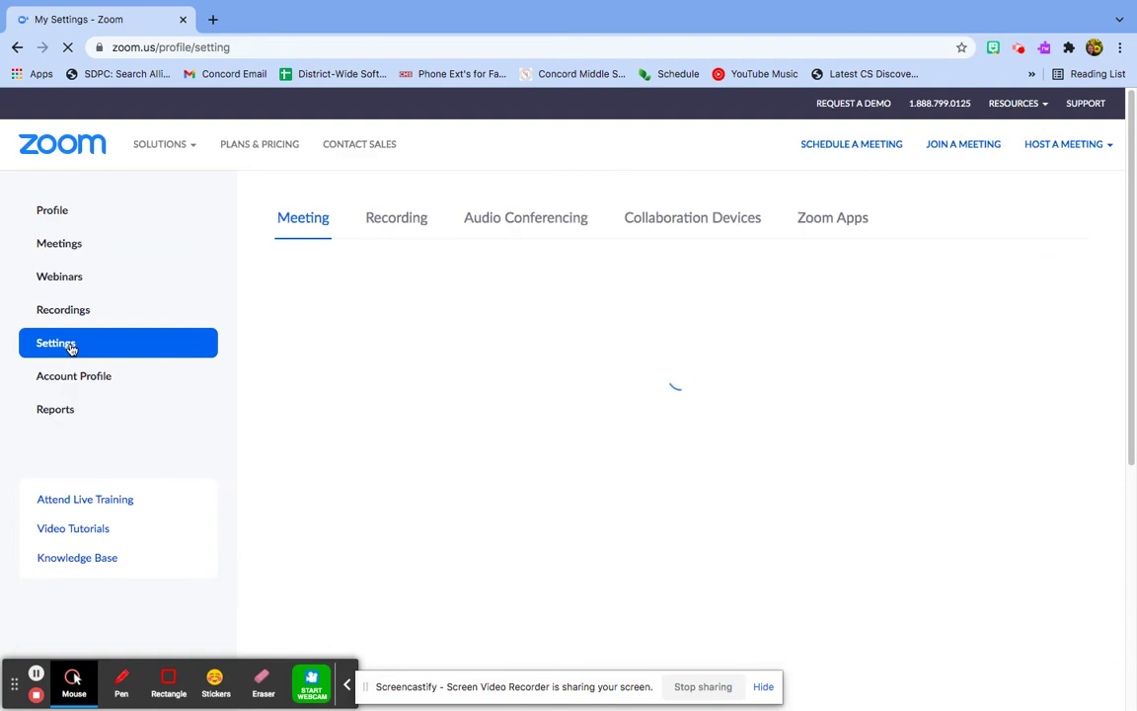
key(ctrl+f)
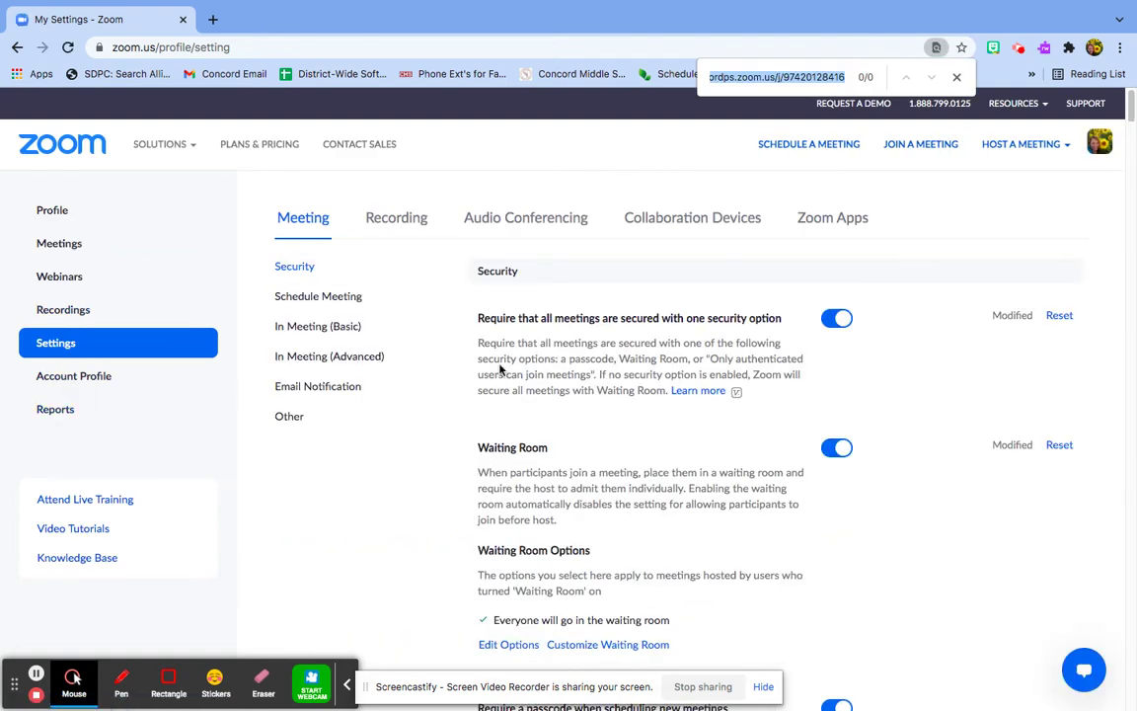
text(authenti)
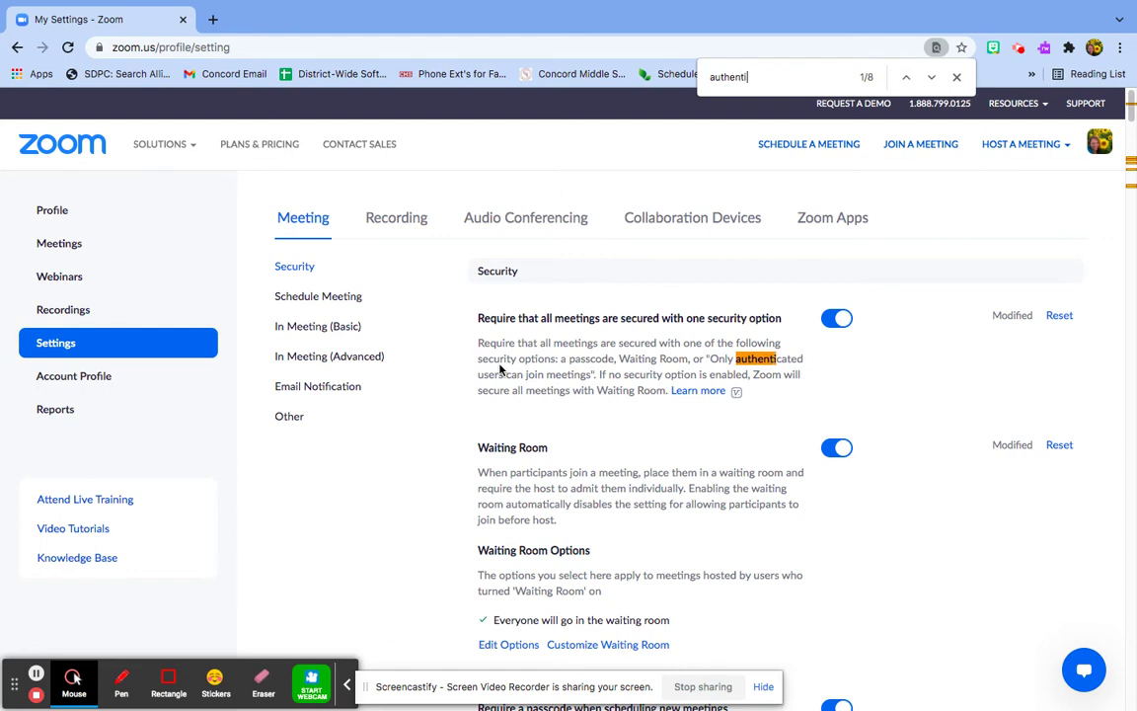
text(cated)
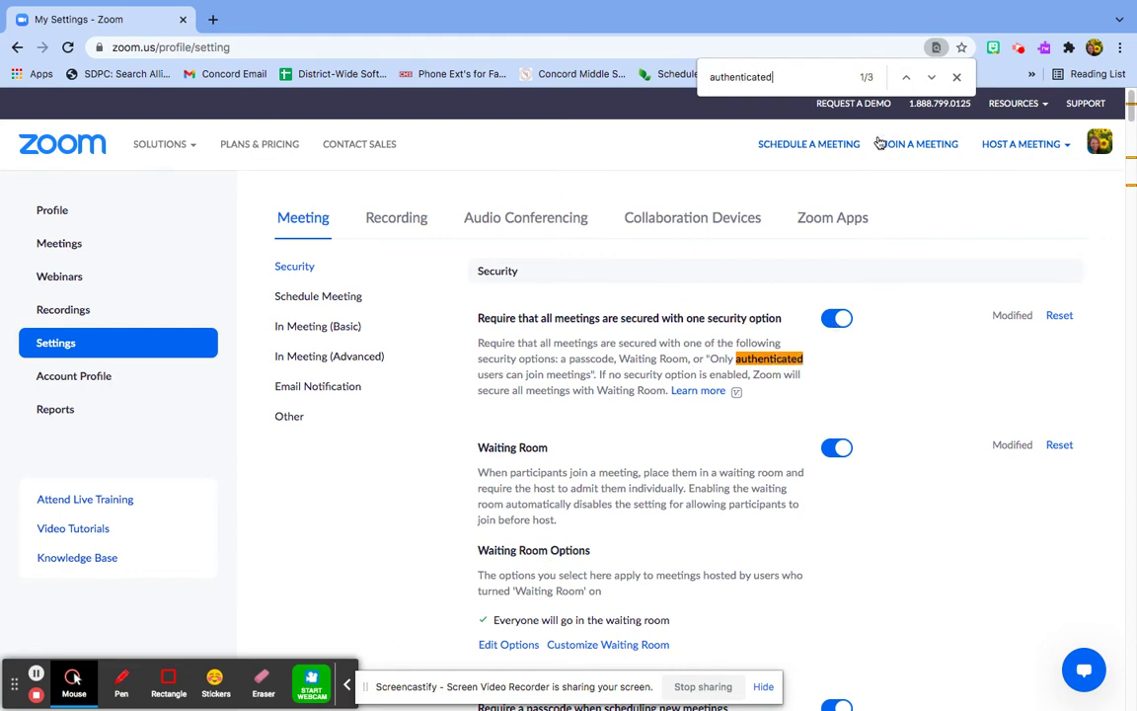
- Turn on "Only authenticated users can join meetings" and "Only authenticated users can join meetings from Web client"
click(931, 77)
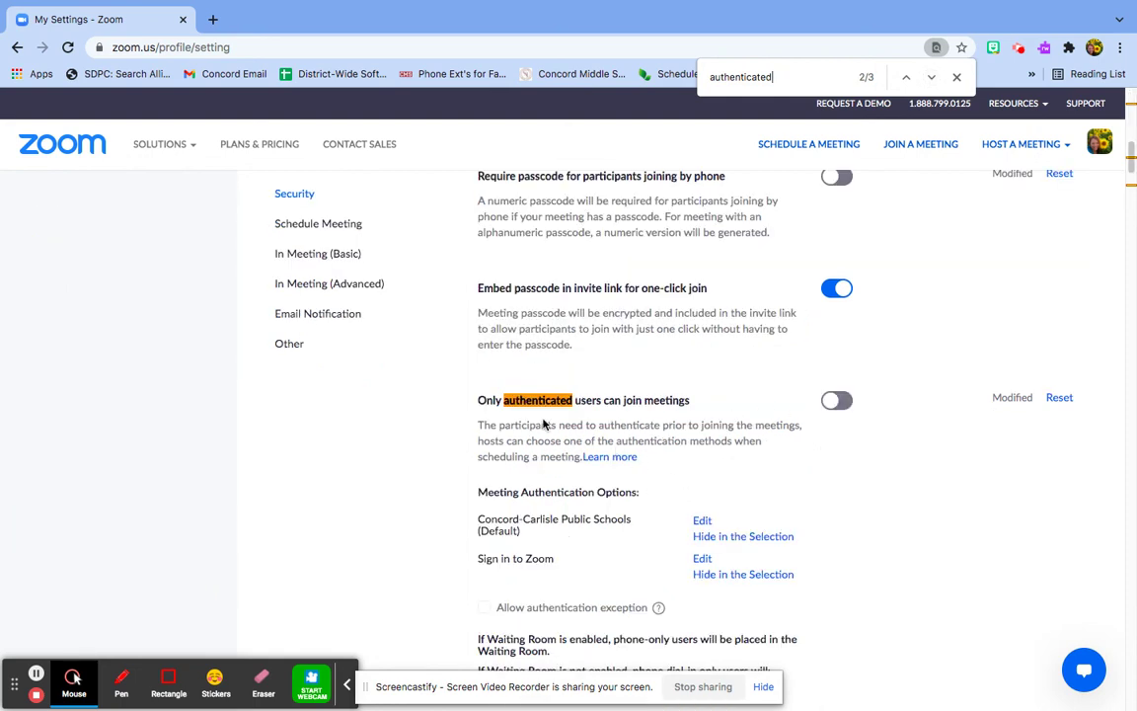
click(839, 401)
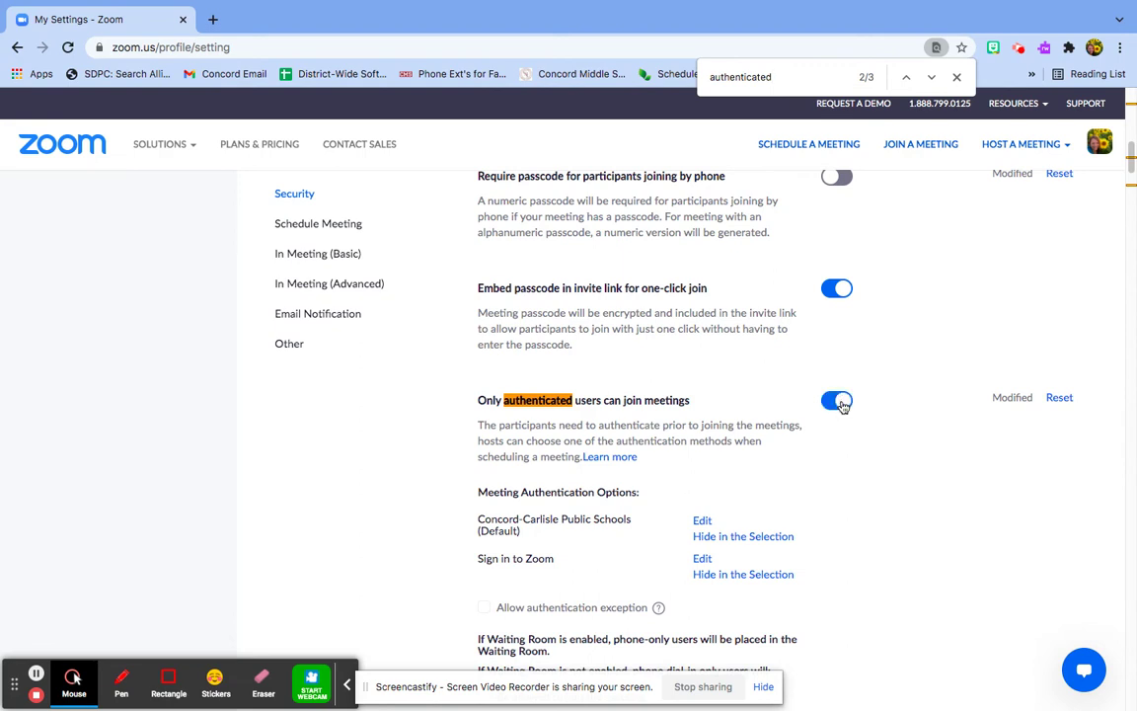
click(931, 76)
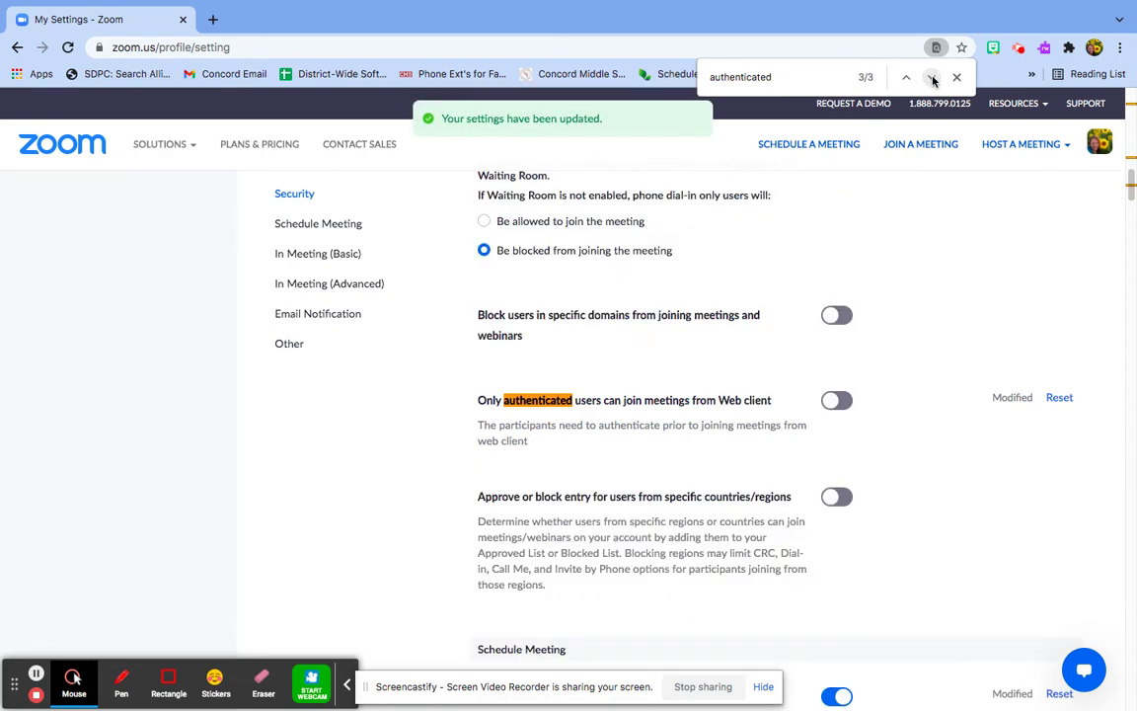
click(837, 401)
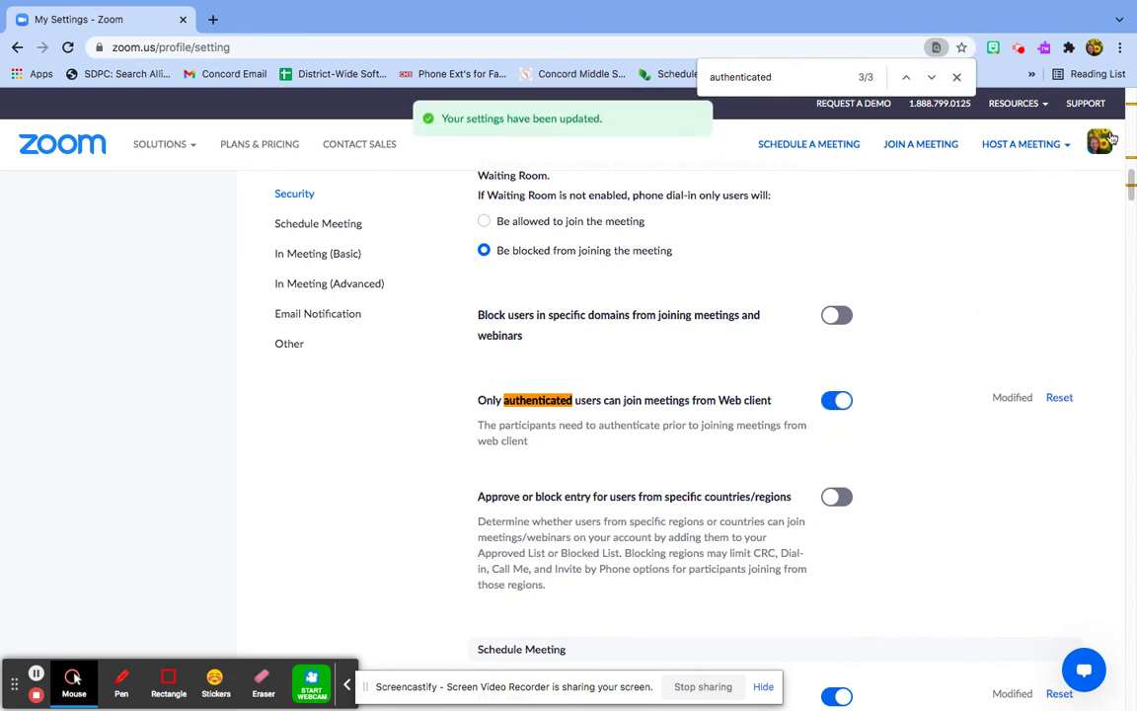
- Open a new Guest browser window and load the copied Parents meeting link in it
click(1094, 47)
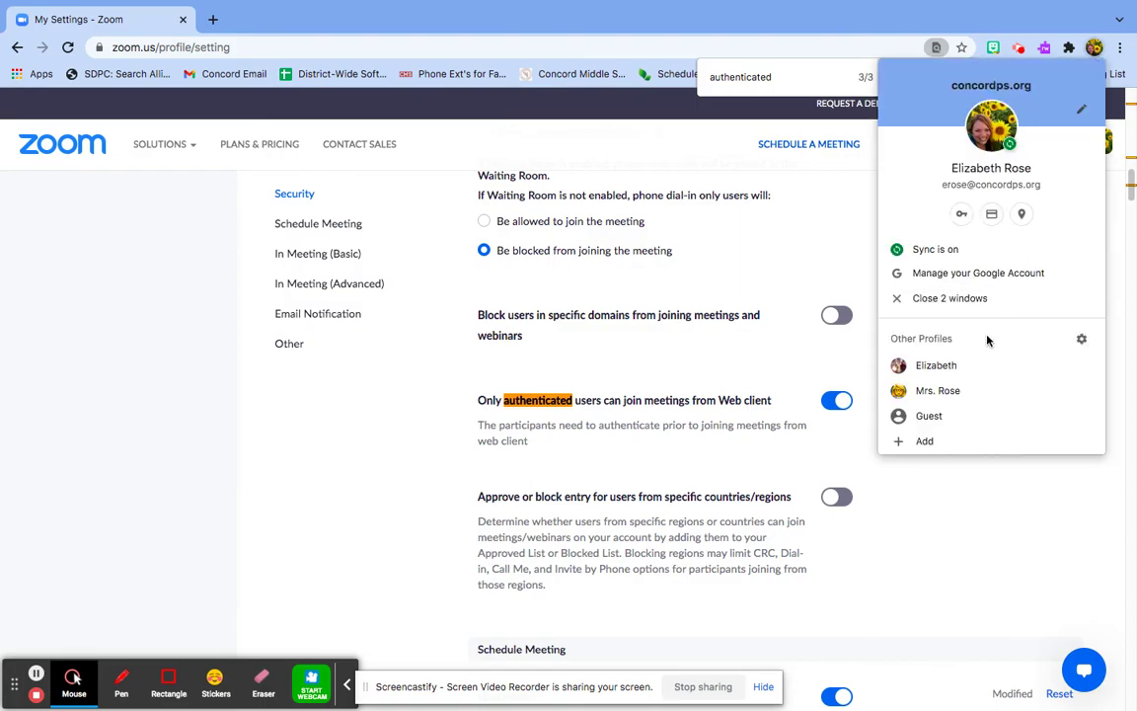
click(952, 421)
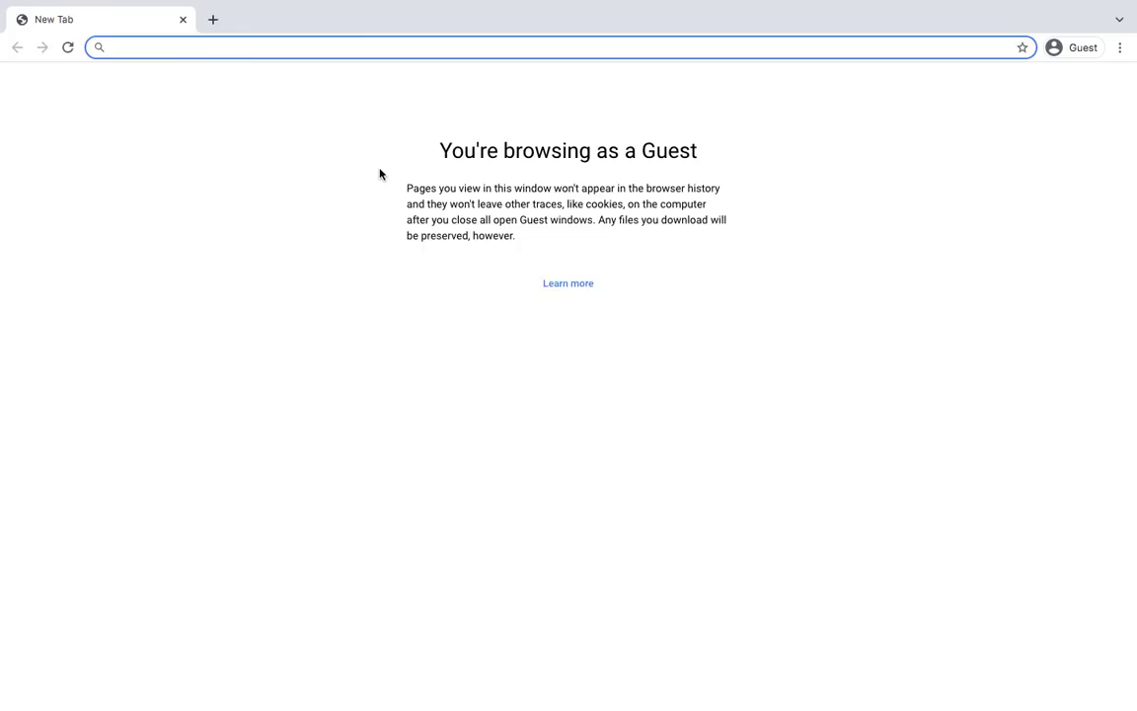
key(ctrl+v)
key(Return)
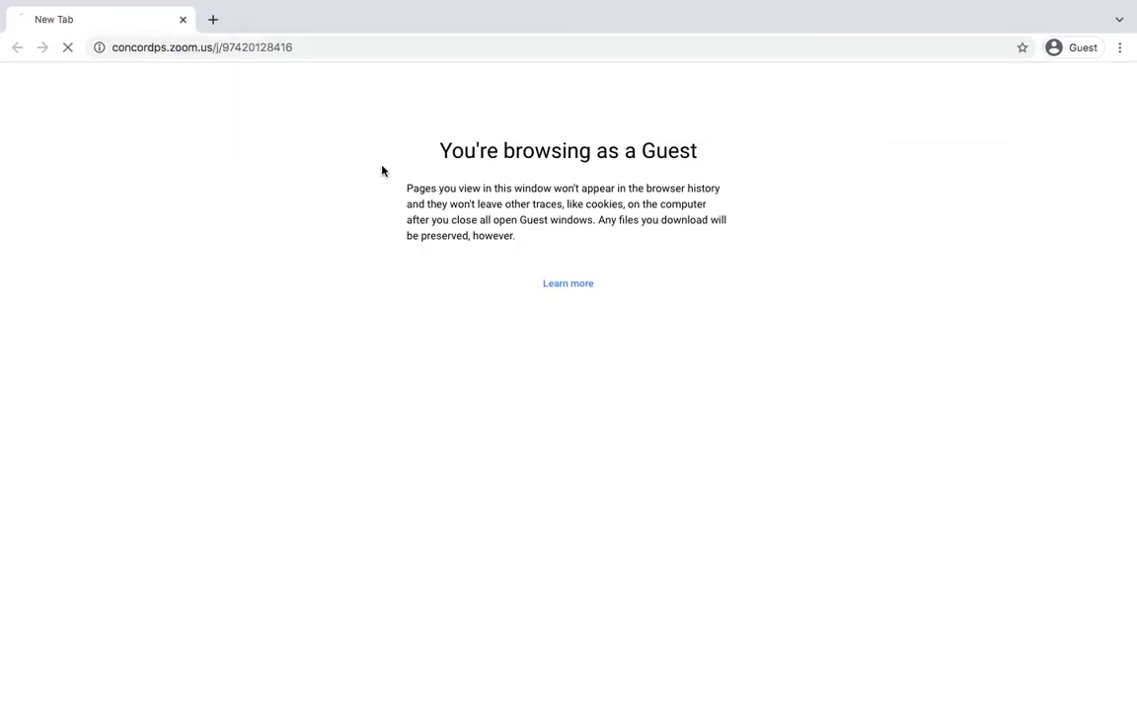
- Try to join the meeting from the browser as a guest, allowing microphone and camera access and entering the participant's name
click(660, 183)
click(691, 549)
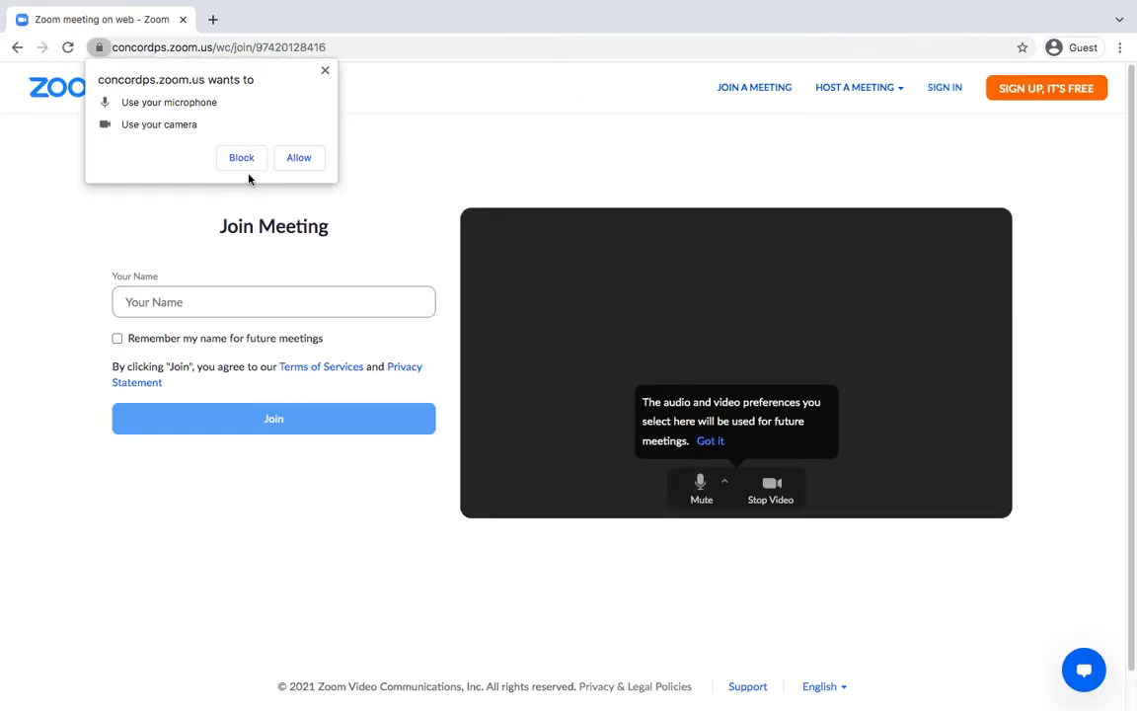
click(286, 158)
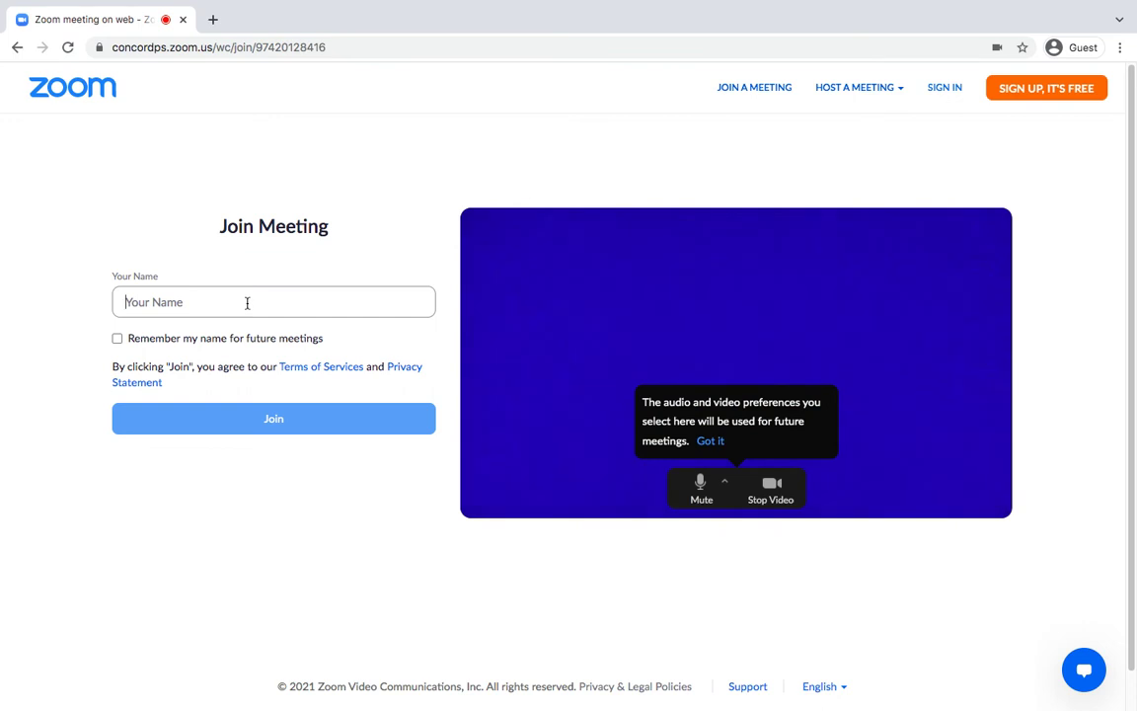
text(Liz)
key(Return)
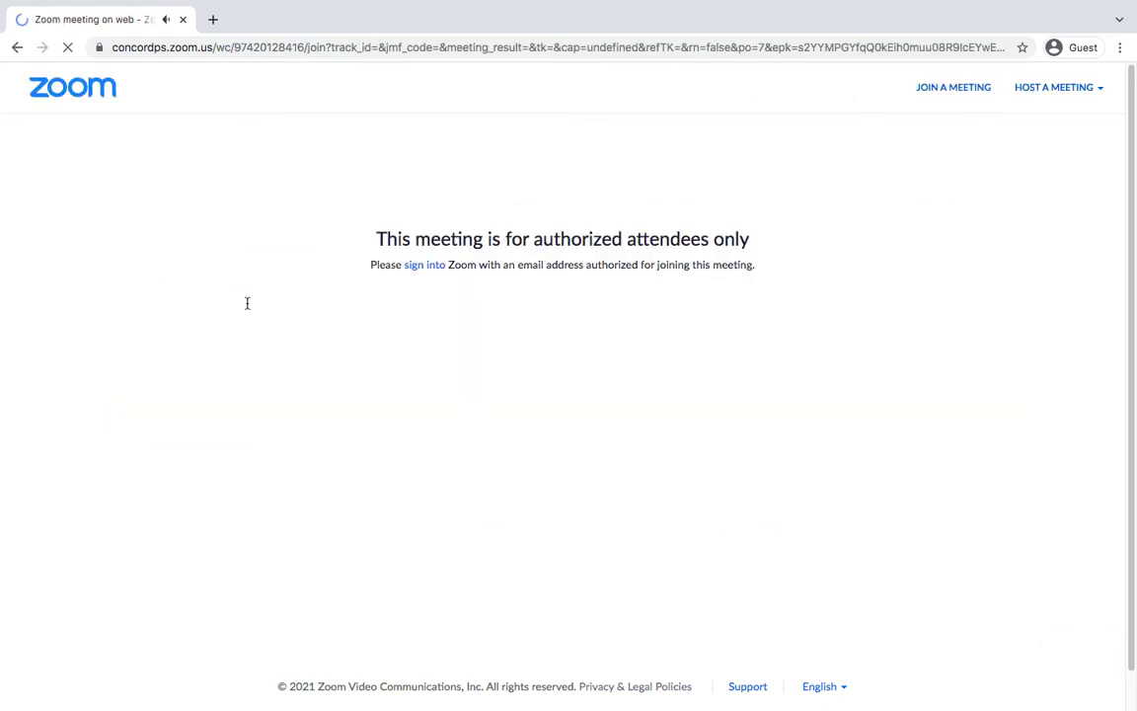
drag(781, 249, 419, 226)
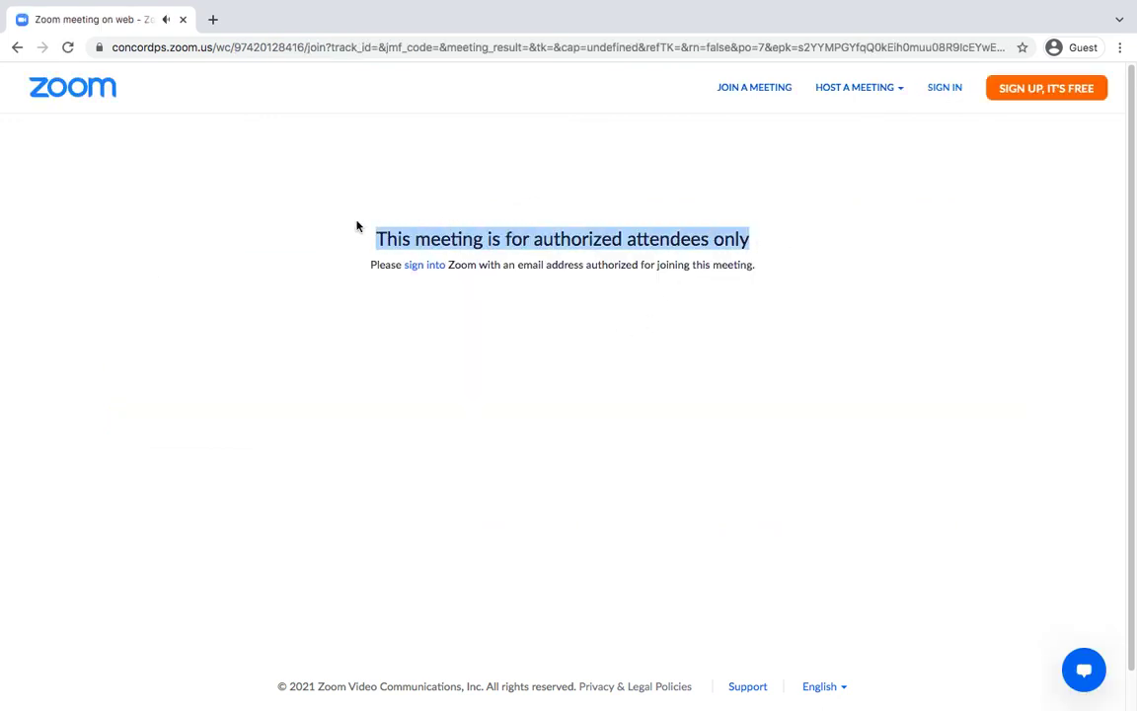
- Return to the meeting settings and turn off both options that restrict joining to authenticated users, including the Web client one
mouse_move(22, 8)
click(15, 34)
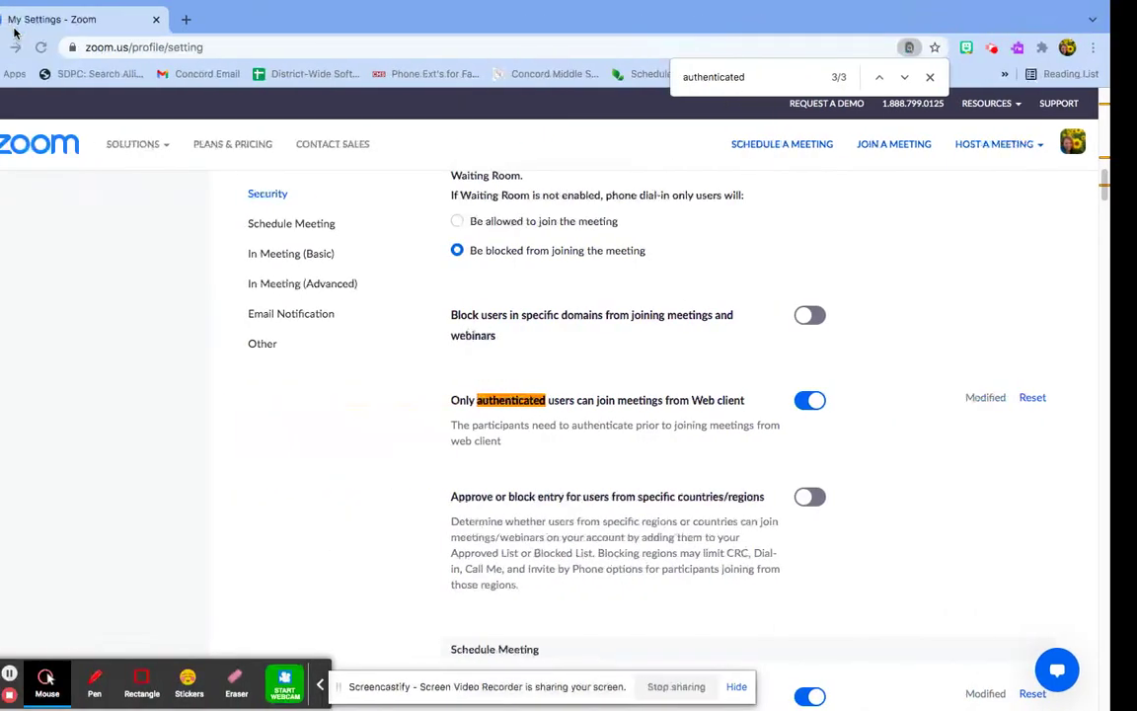
click(832, 402)
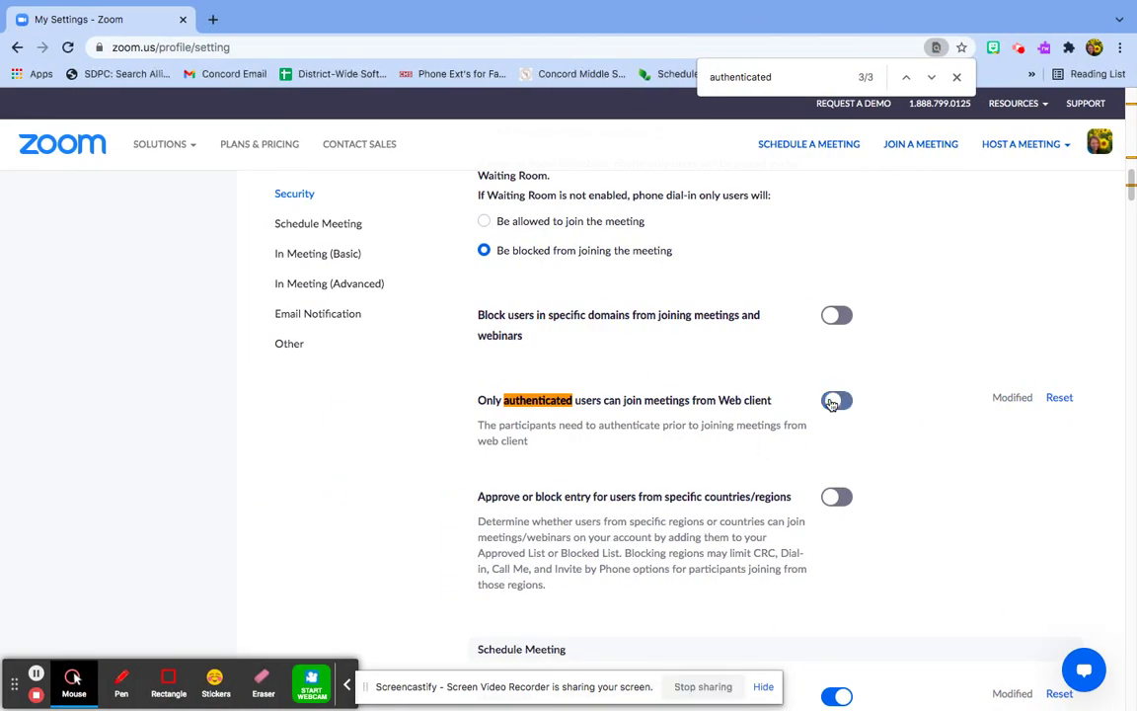
scroll(869, 385, up, 3)
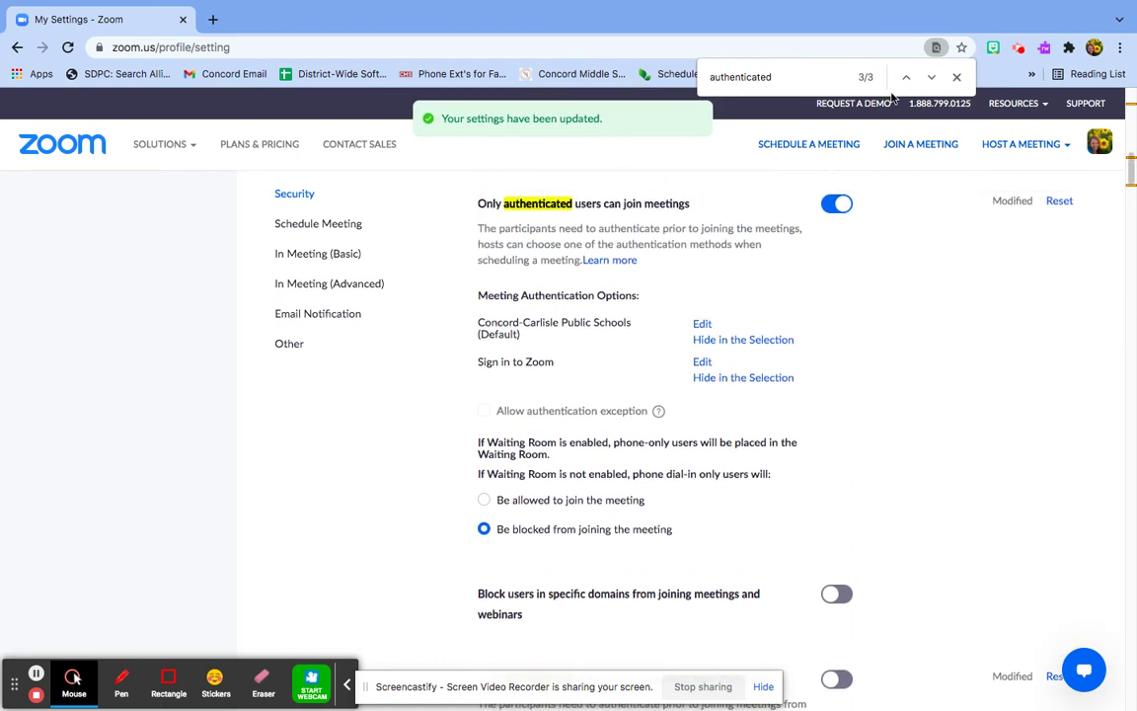
click(834, 204)
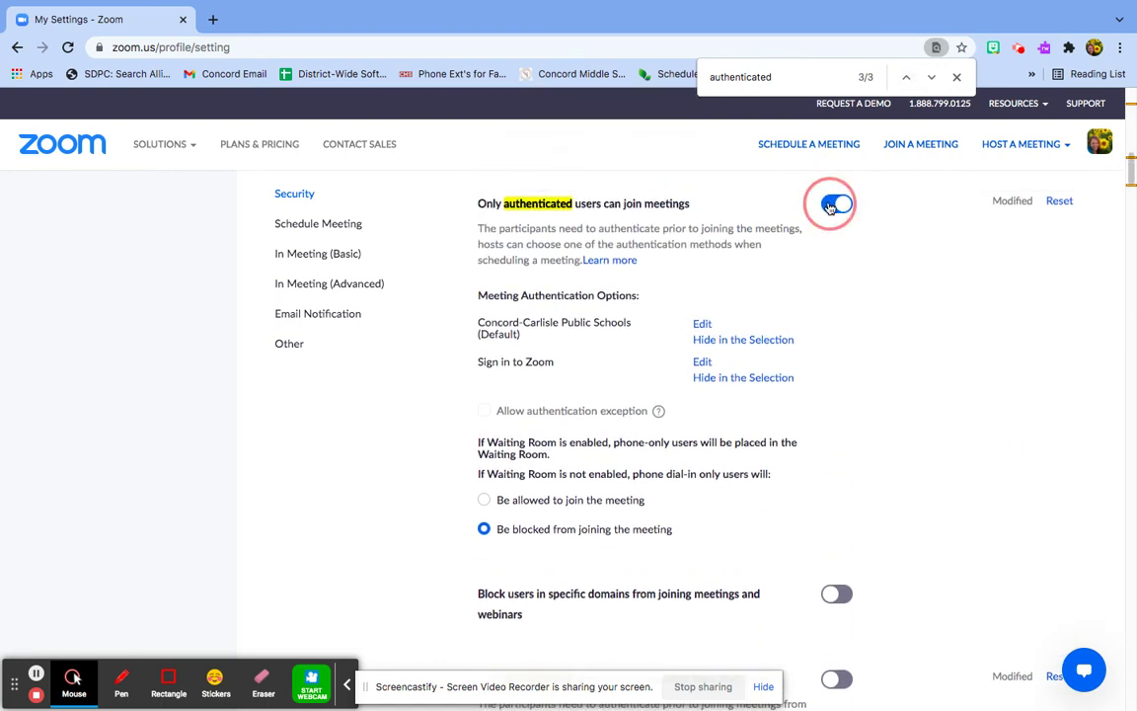
- Open another Guest browser window and load the copied meeting link in it
click(1094, 49)
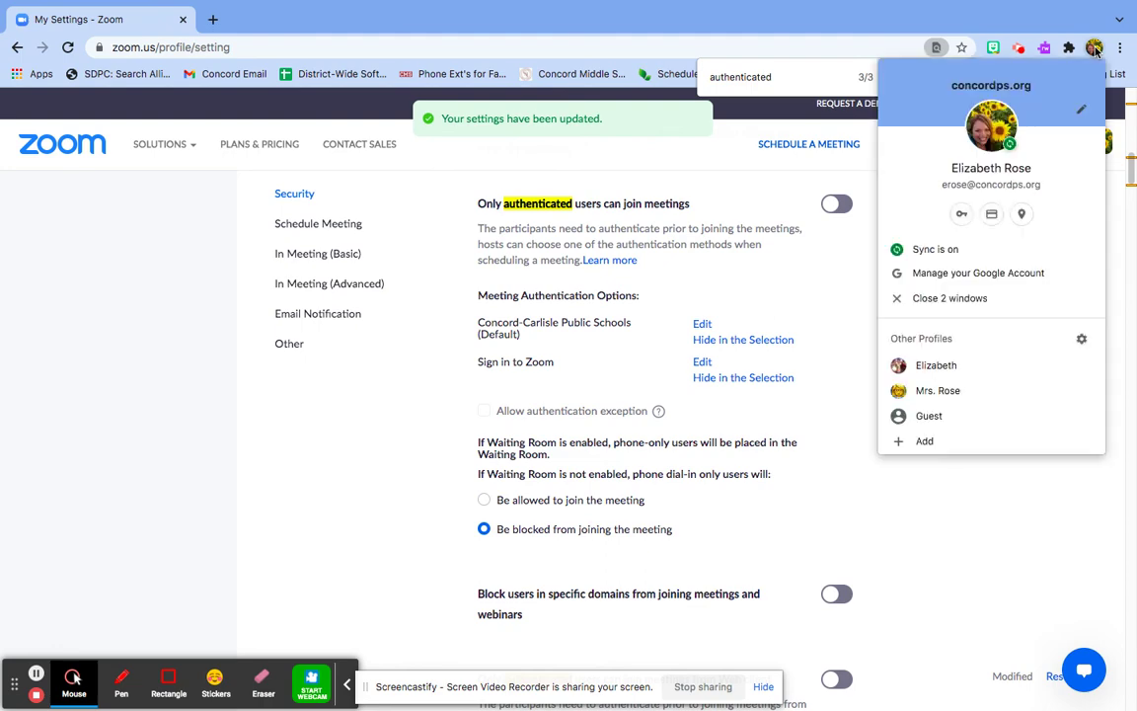
click(933, 416)
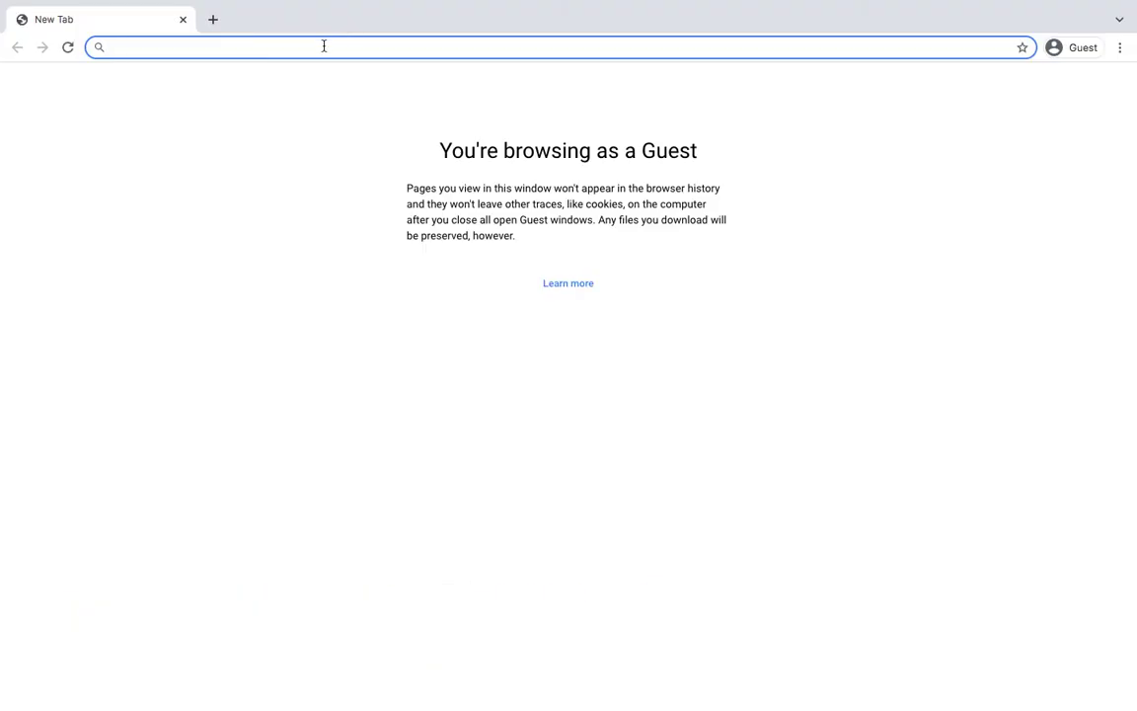
key(ctrl+v)
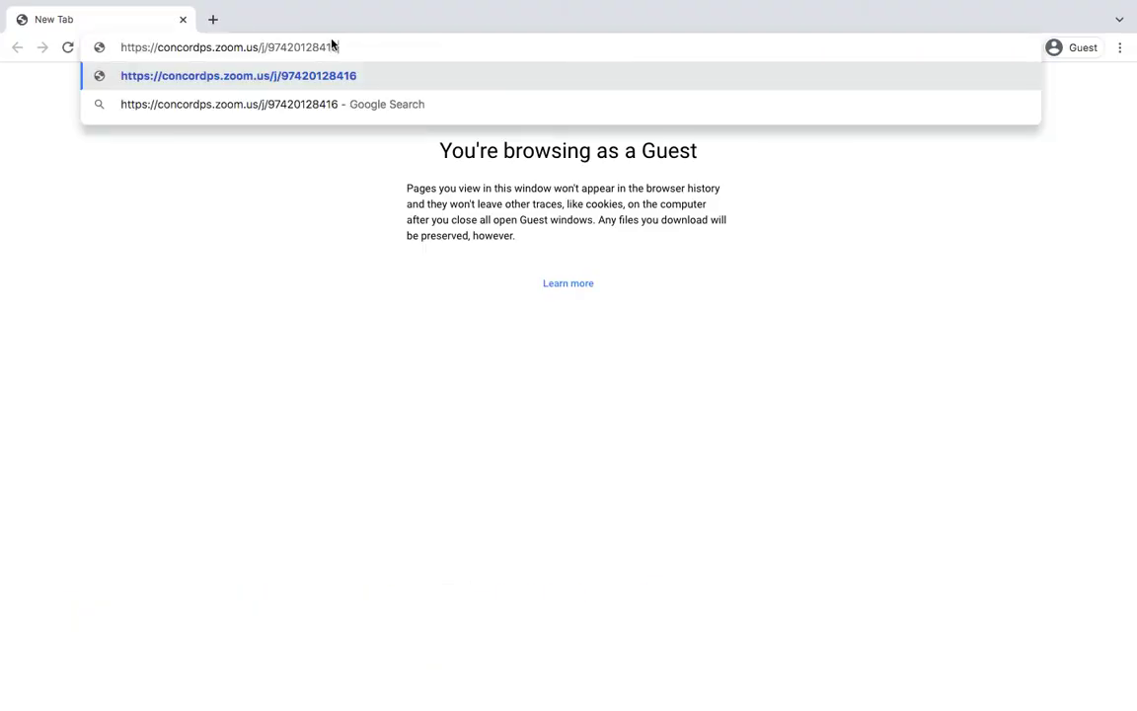
key(Return)
- Dismiss the app prompt and cookie notice, join from the browser with microphone and camera allowed, and enter the participant's name
click(731, 182)
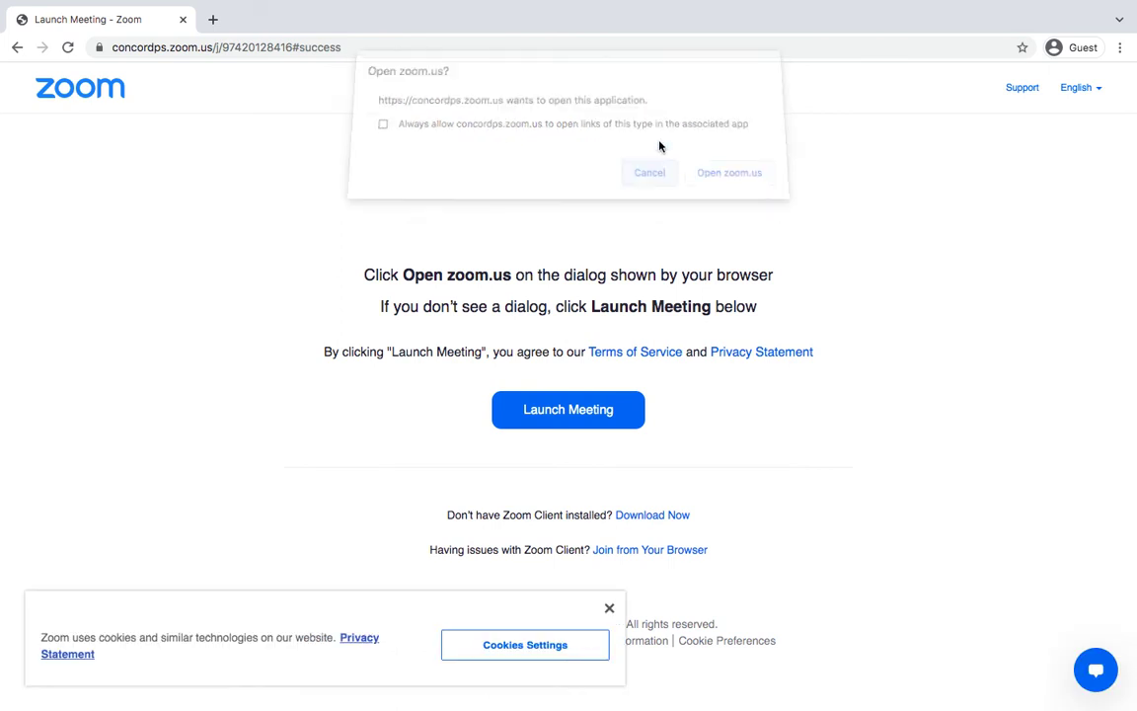
click(609, 609)
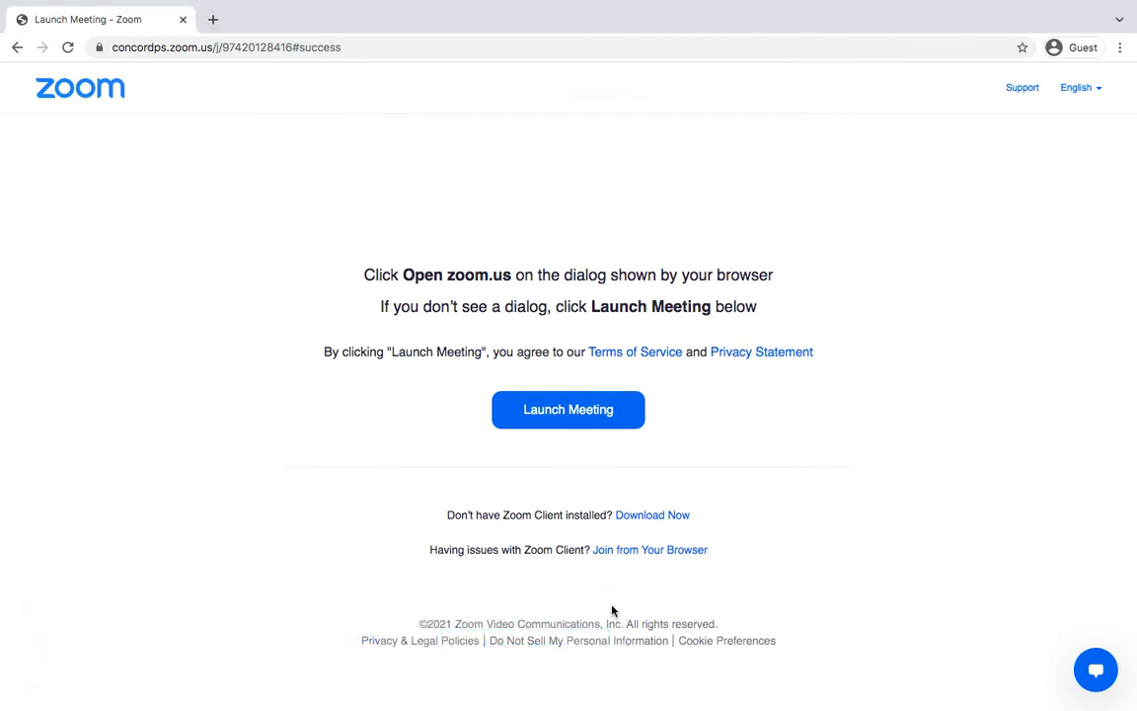
click(623, 549)
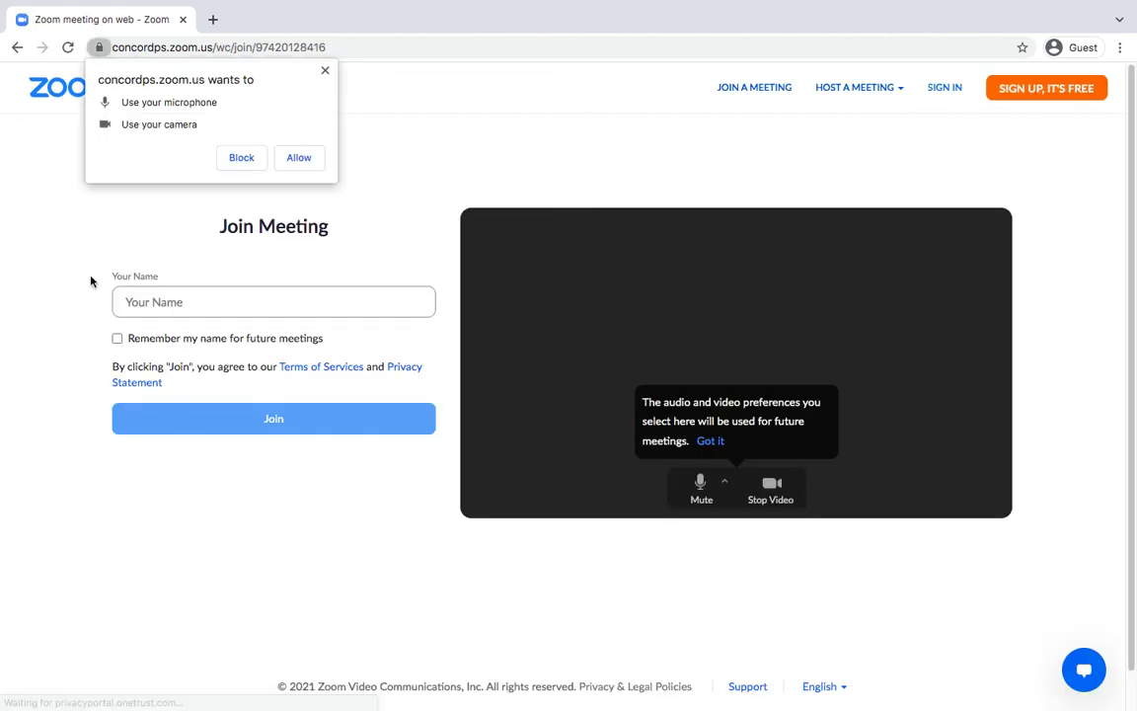
click(296, 158)
click(225, 300)
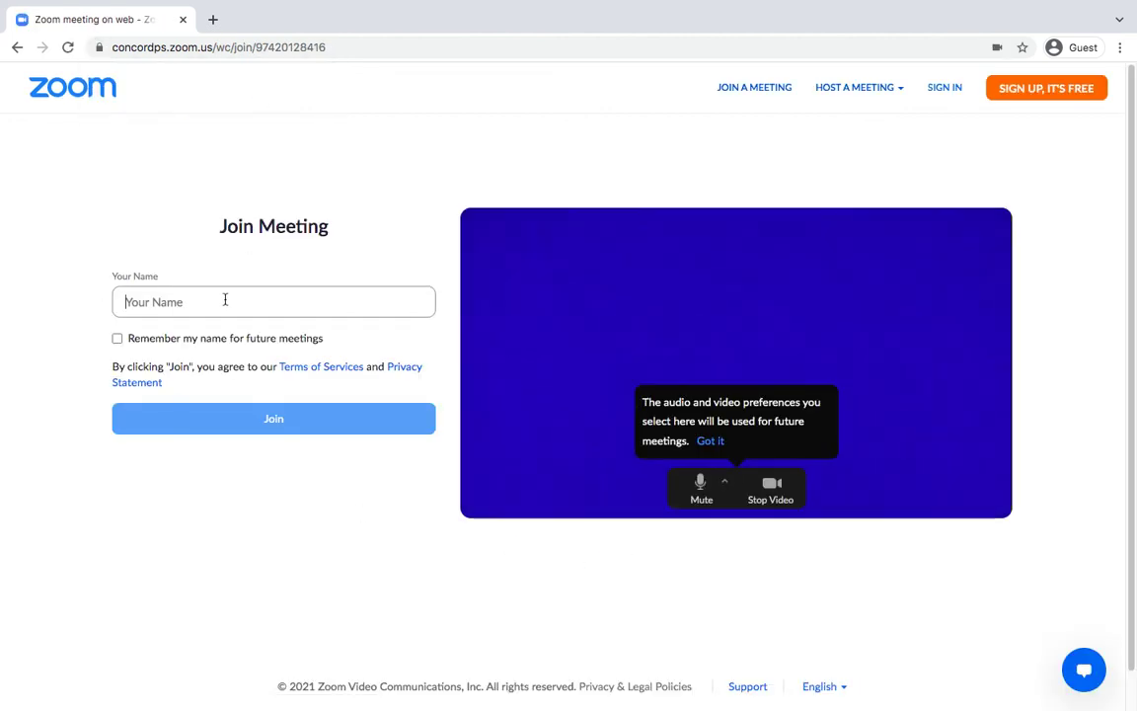
text(Liz)
key(Return)
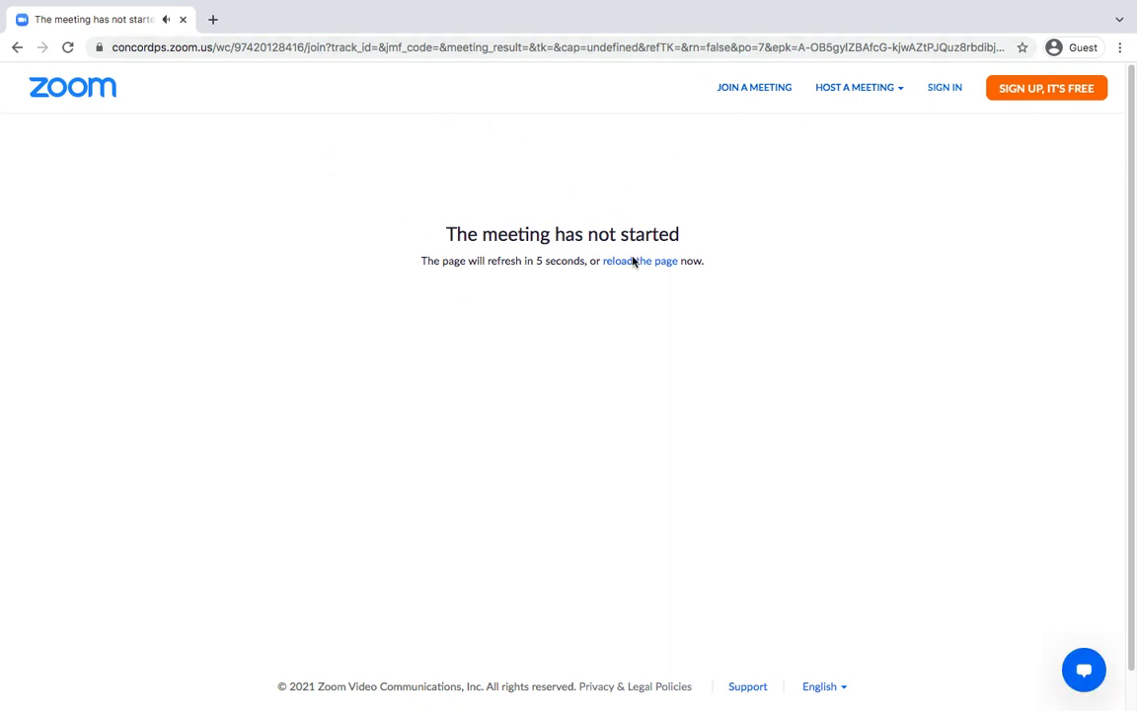
- Examine the message shown to the guest and return to the account's meeting settings
drag(404, 209, 766, 264)
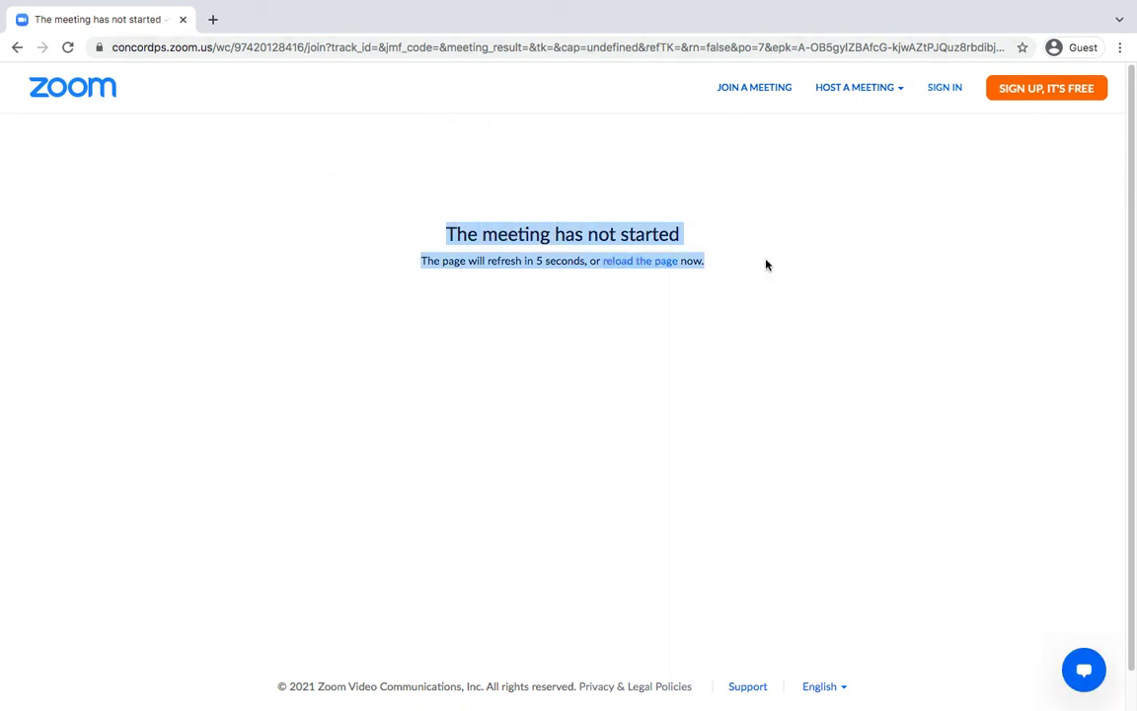
click(766, 265)
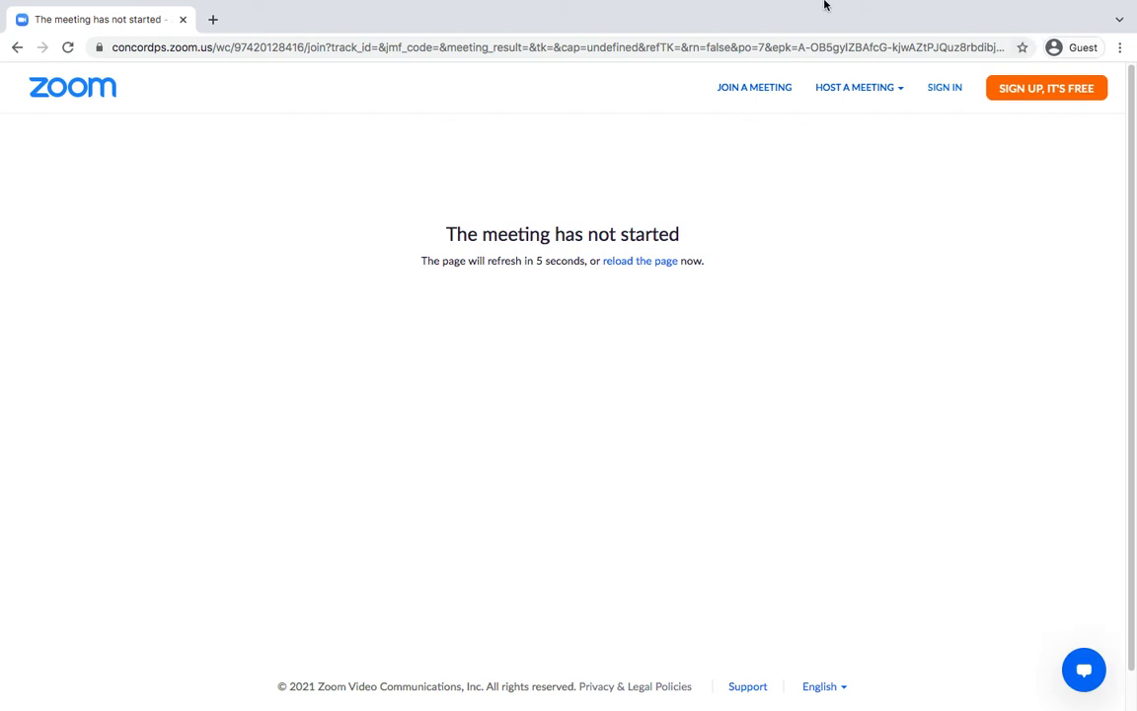
click(17, 27)
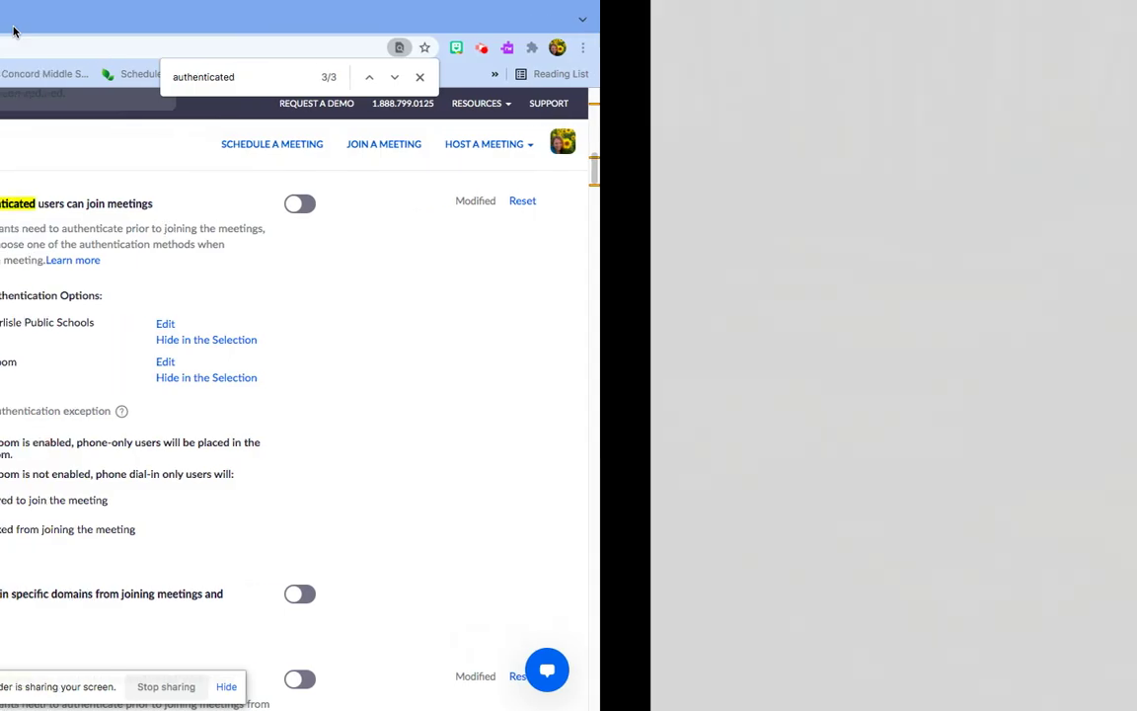